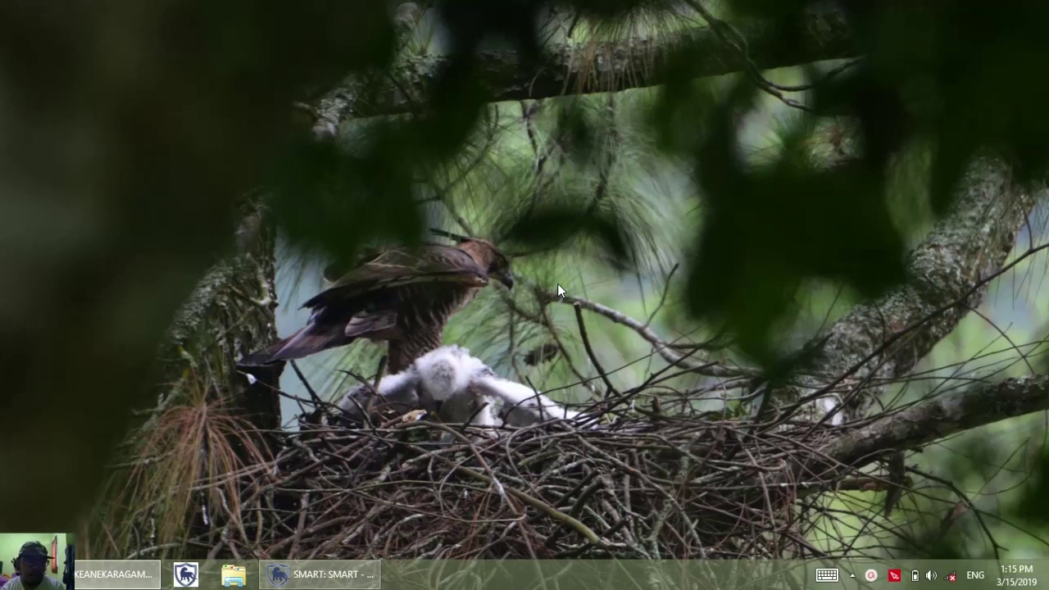
Switch to SMART and show the saved queries and summaries of the conservation area.
left_click(324, 577)
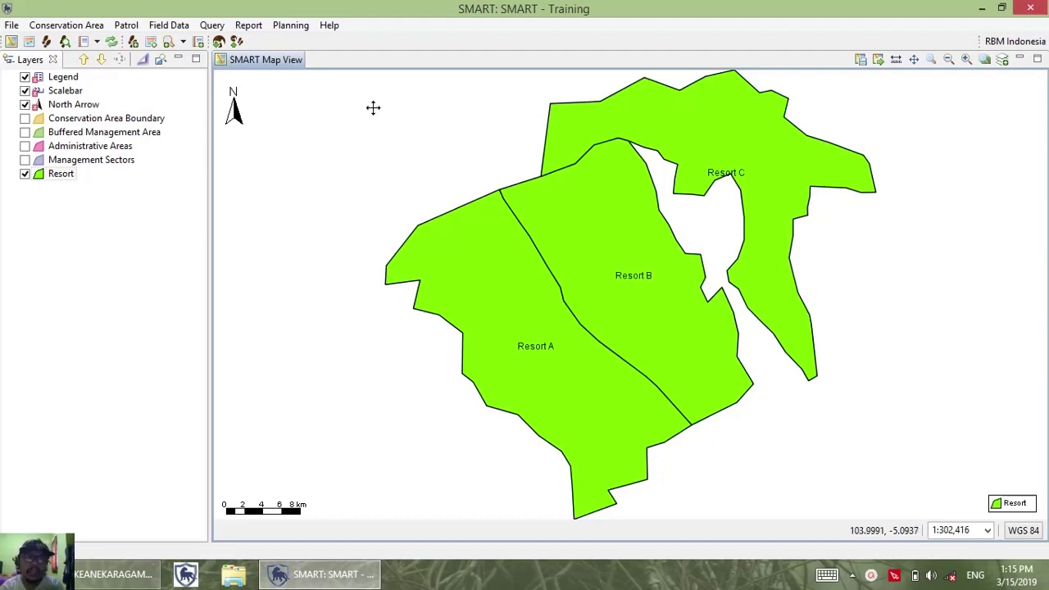
left_click(209, 27)
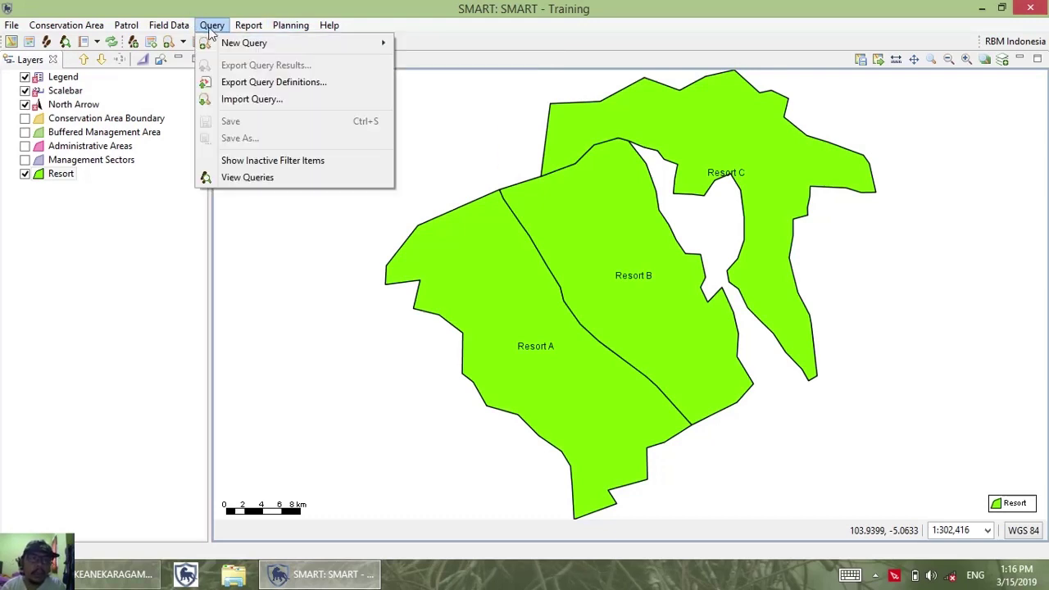
mouse_move(251, 47)
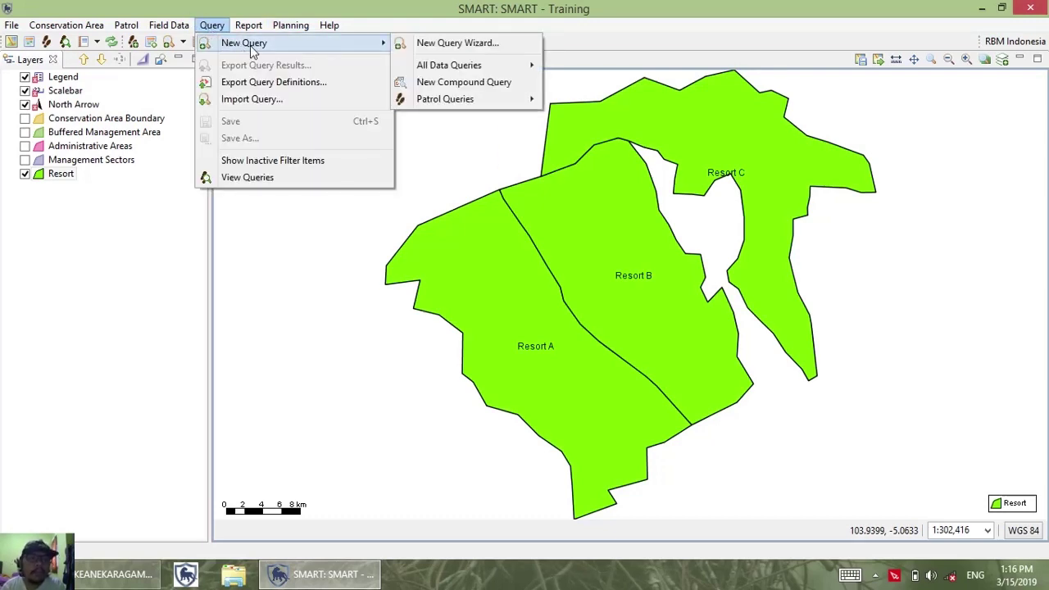
left_click(271, 177)
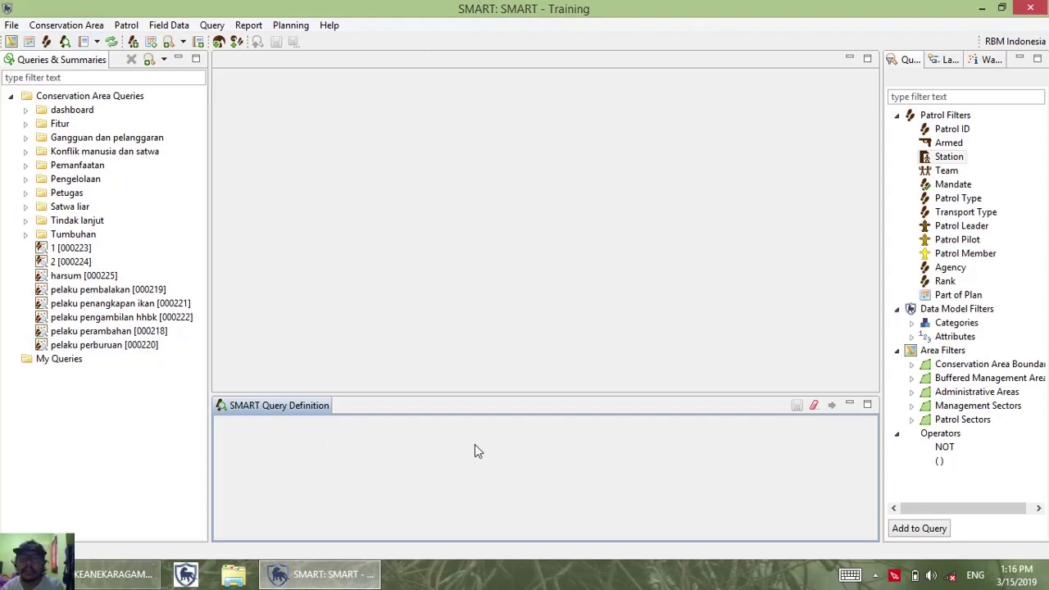
Create a new patrol observation query without filters and run it for all dates.
left_click(212, 25)
mouse_move(264, 42)
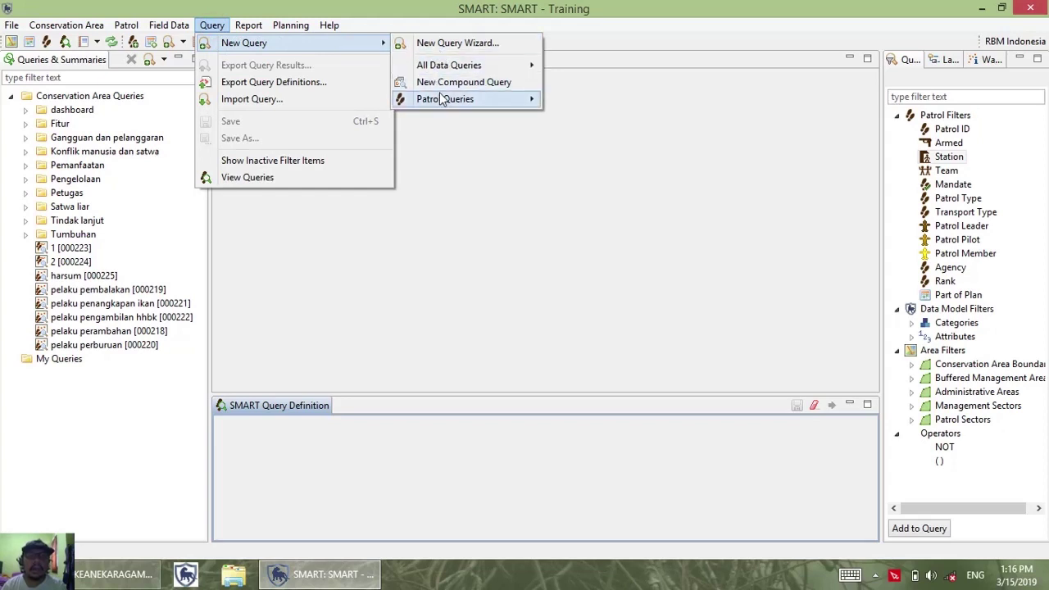
mouse_move(442, 70)
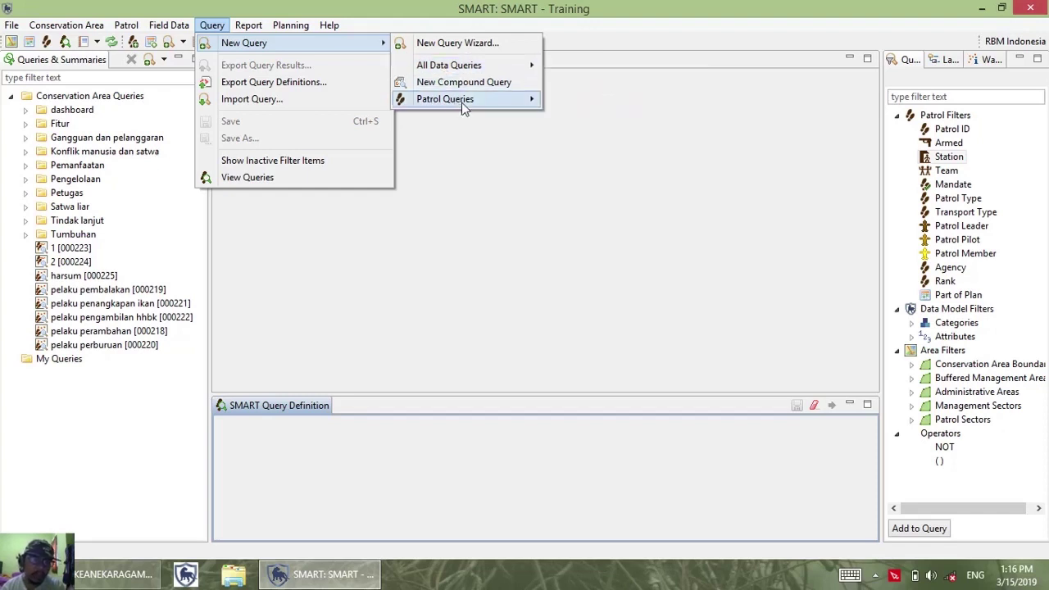
mouse_move(461, 102)
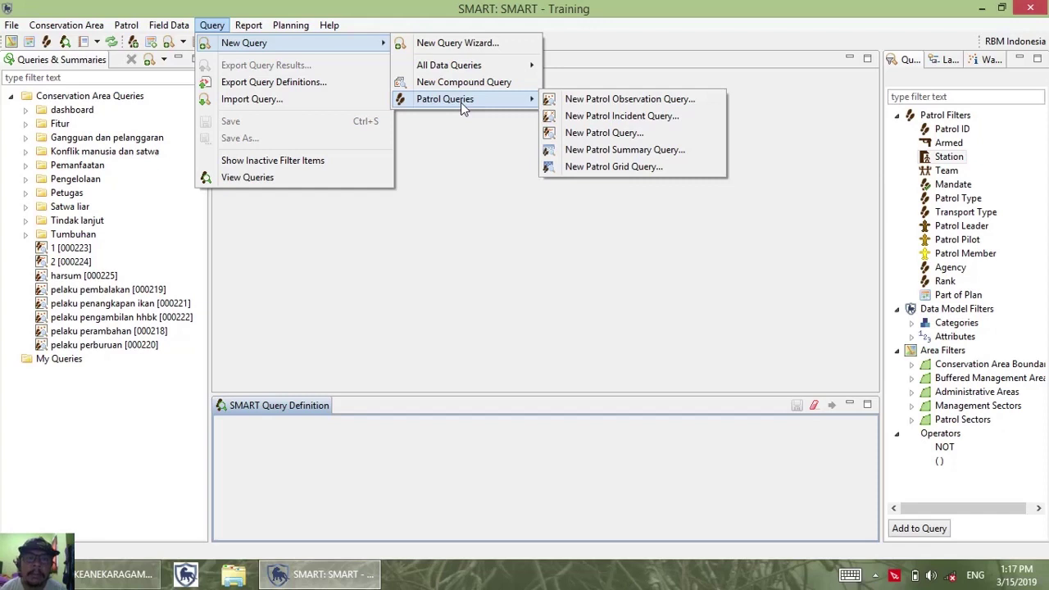
left_click(588, 100)
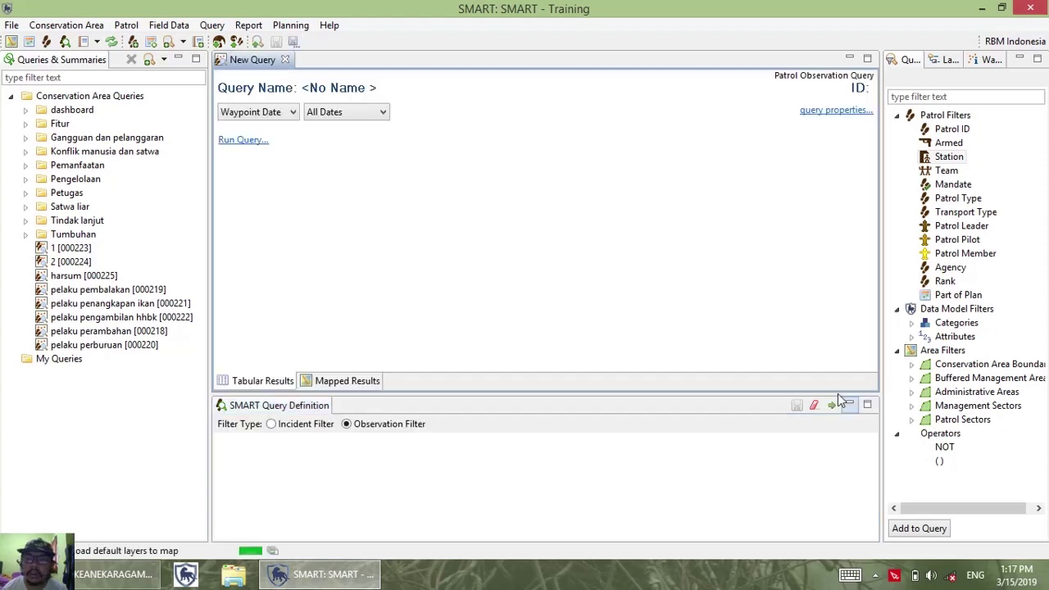
left_click(831, 407)
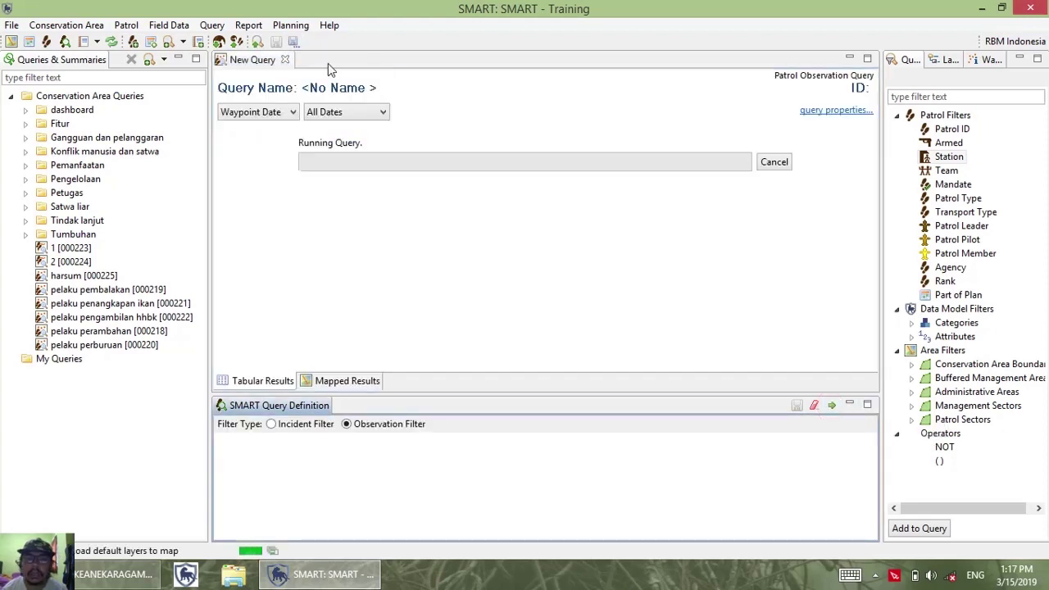
Create a new patrol incident query without filters and run it for all dates.
left_click(212, 24)
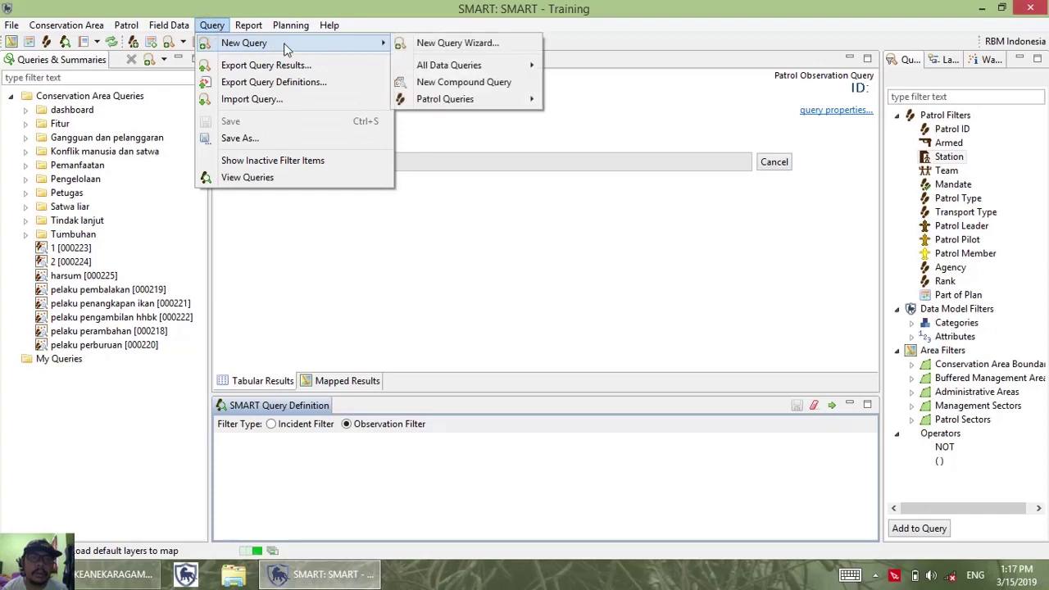
mouse_move(525, 99)
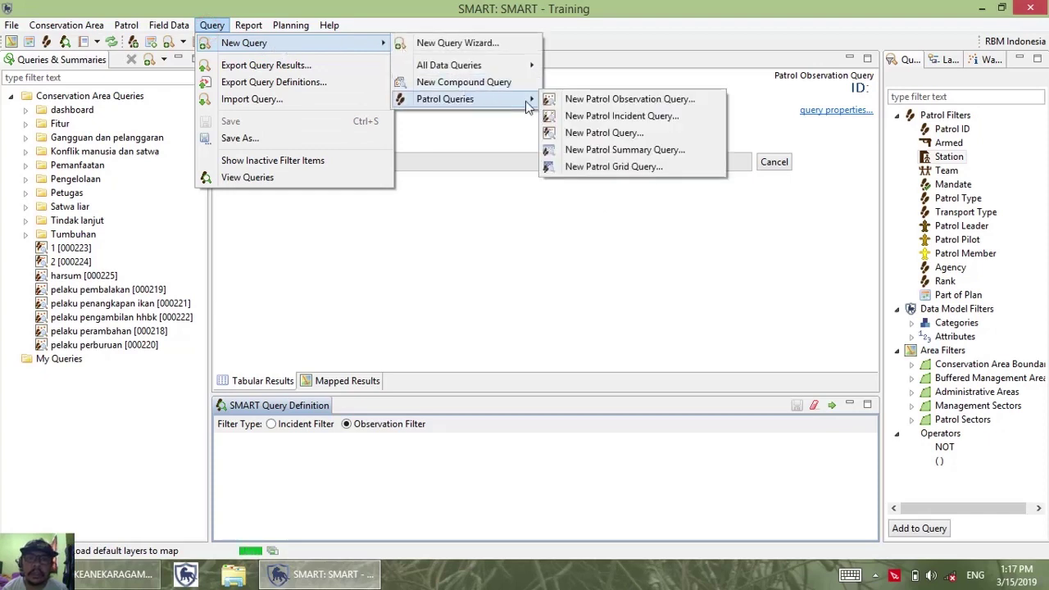
left_click(620, 117)
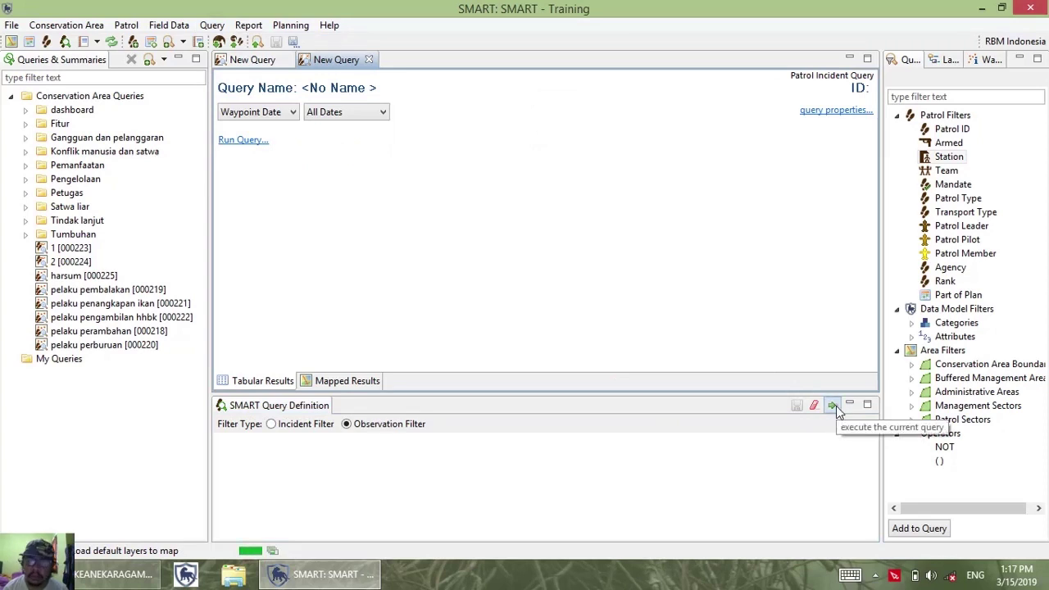
left_click(835, 406)
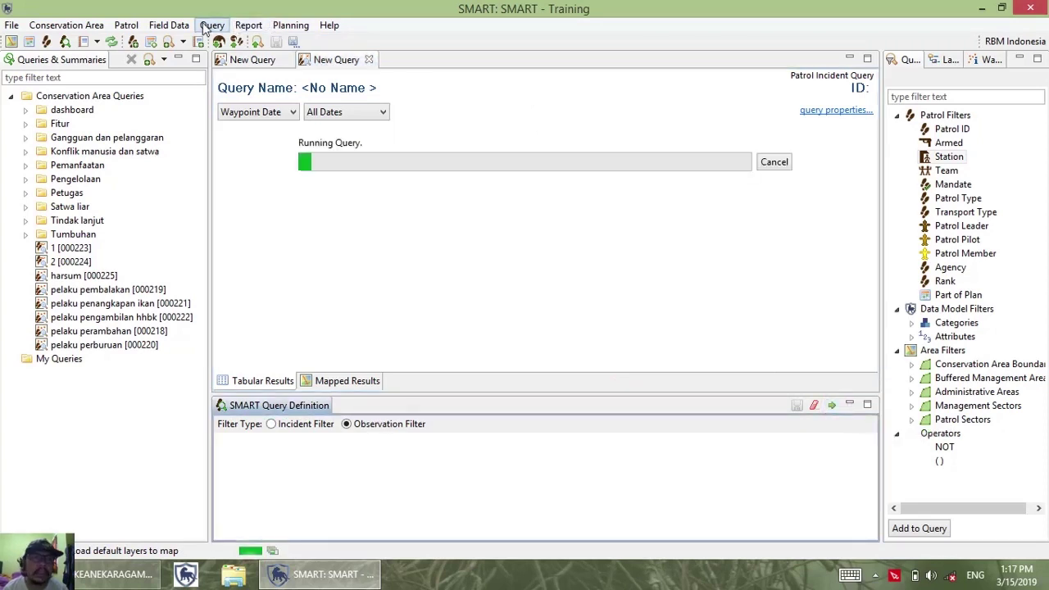
Create a new plain patrol query without filters and run it for all dates.
left_click(207, 27)
mouse_move(381, 45)
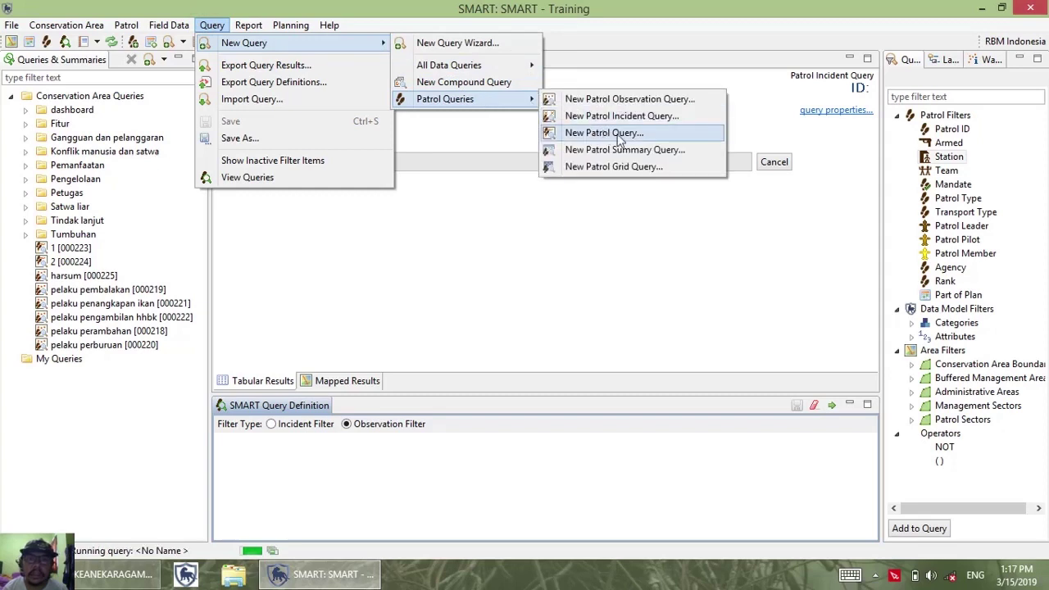
left_click(604, 132)
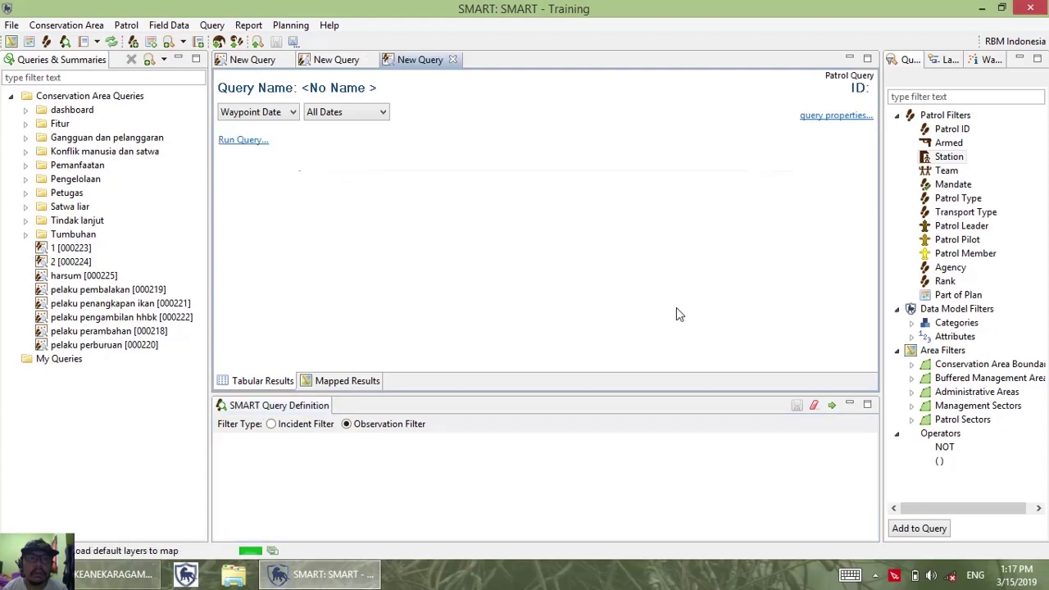
left_click(831, 406)
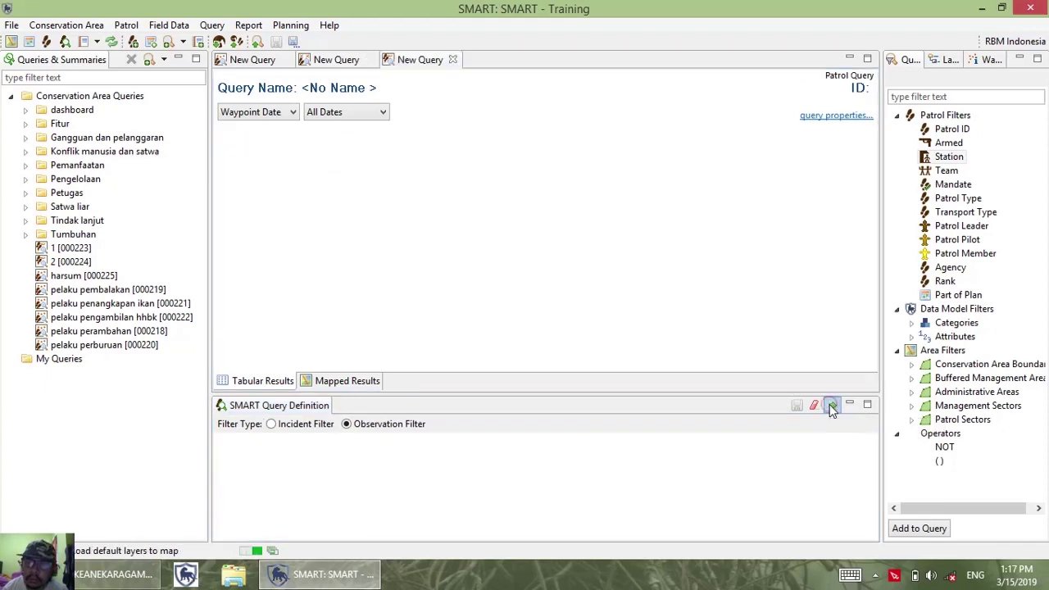
Create a new patrol summary query and group its rows by Station.
left_click(212, 25)
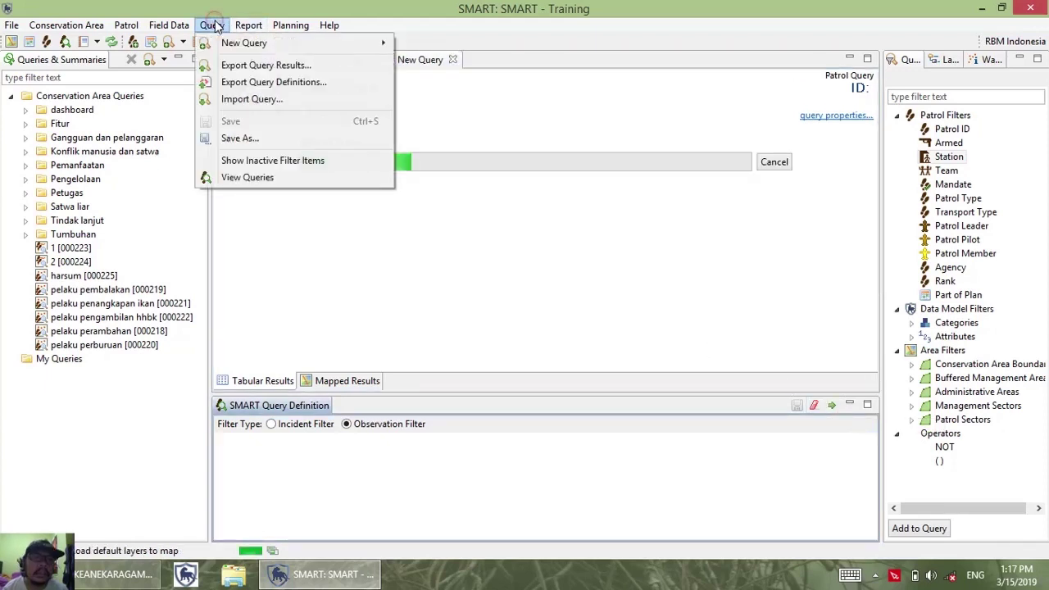
mouse_move(246, 43)
mouse_move(480, 105)
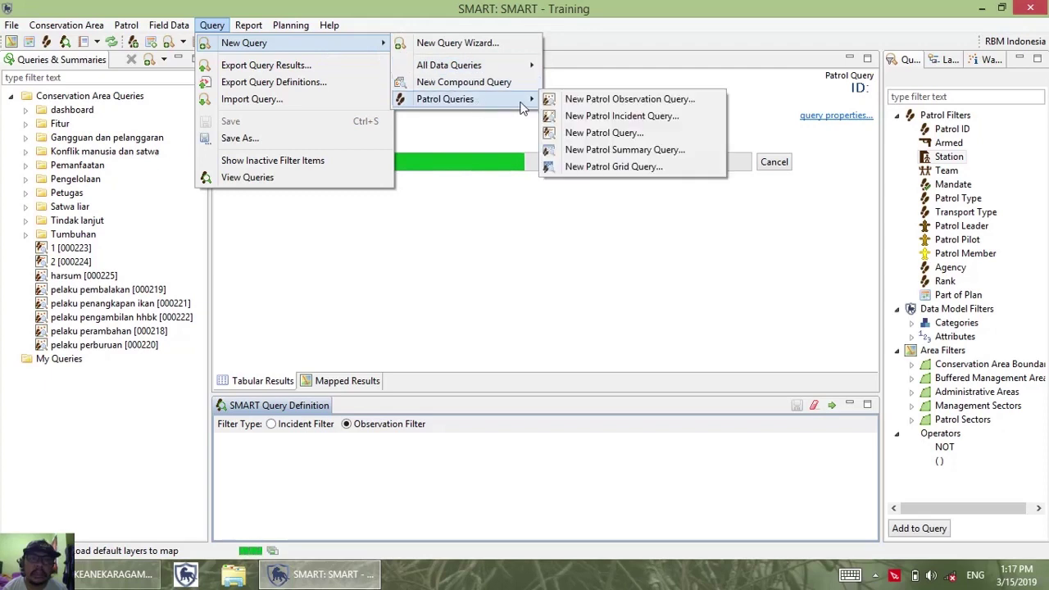
left_click(641, 151)
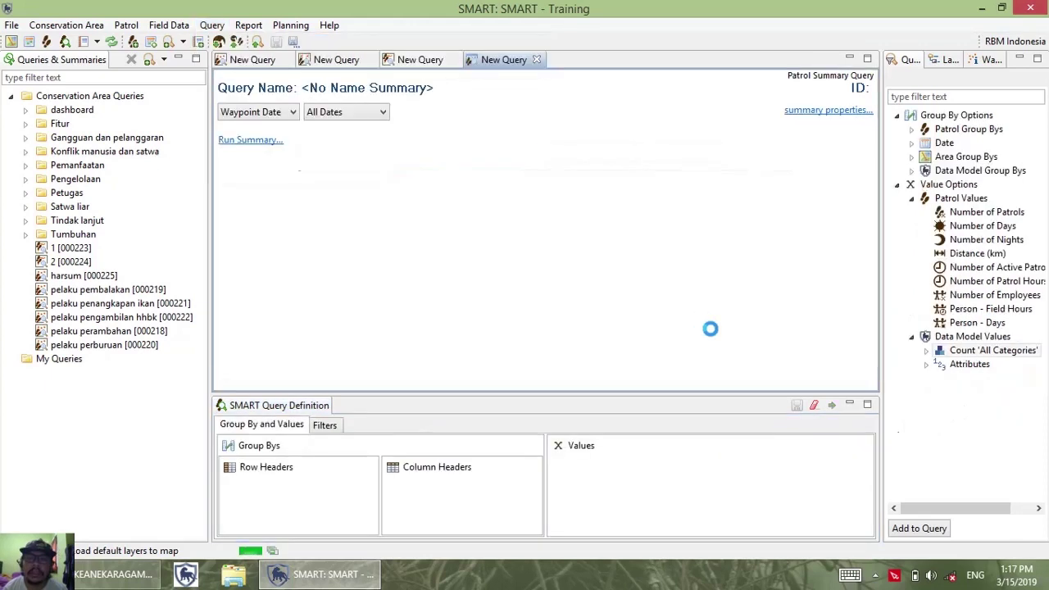
left_click(912, 129)
left_click(963, 157)
double_click(962, 157)
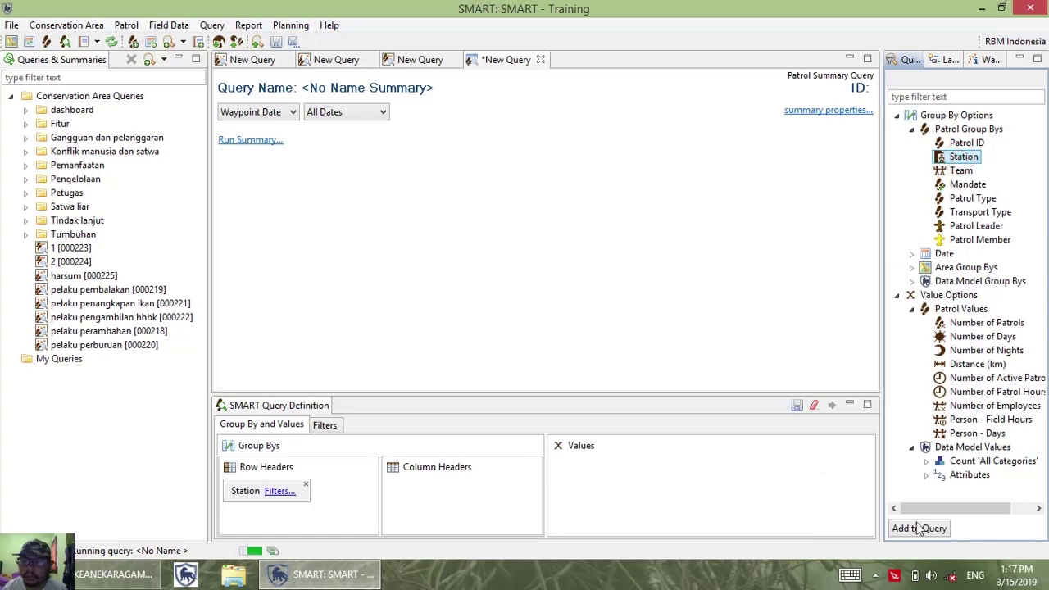
Add Number of Patrols, Distance (km) and Count 'All Categories' as the summary's values and run it.
left_click(964, 325)
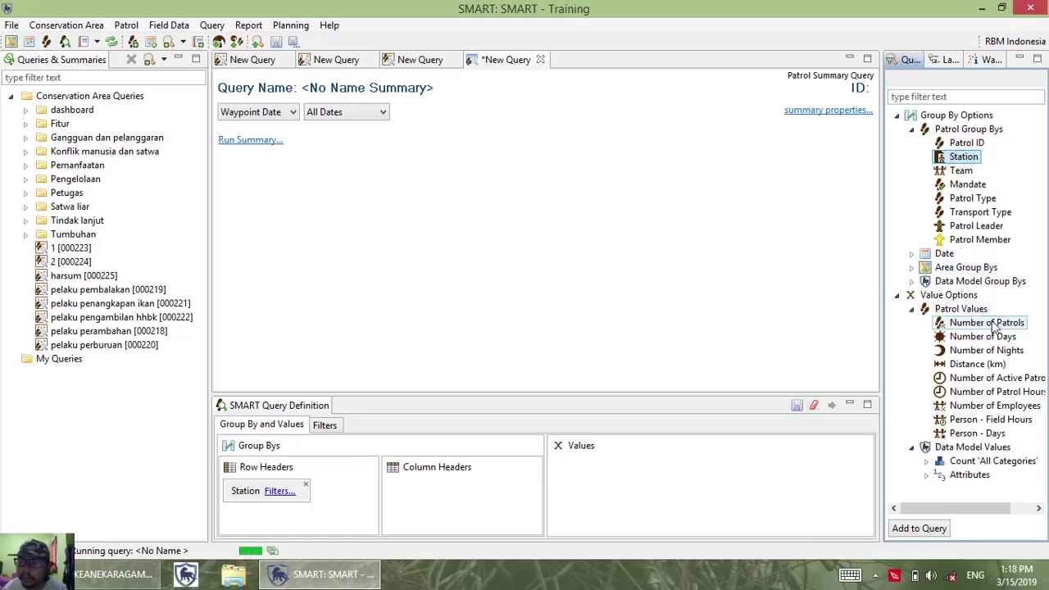
double_click(964, 324)
double_click(976, 364)
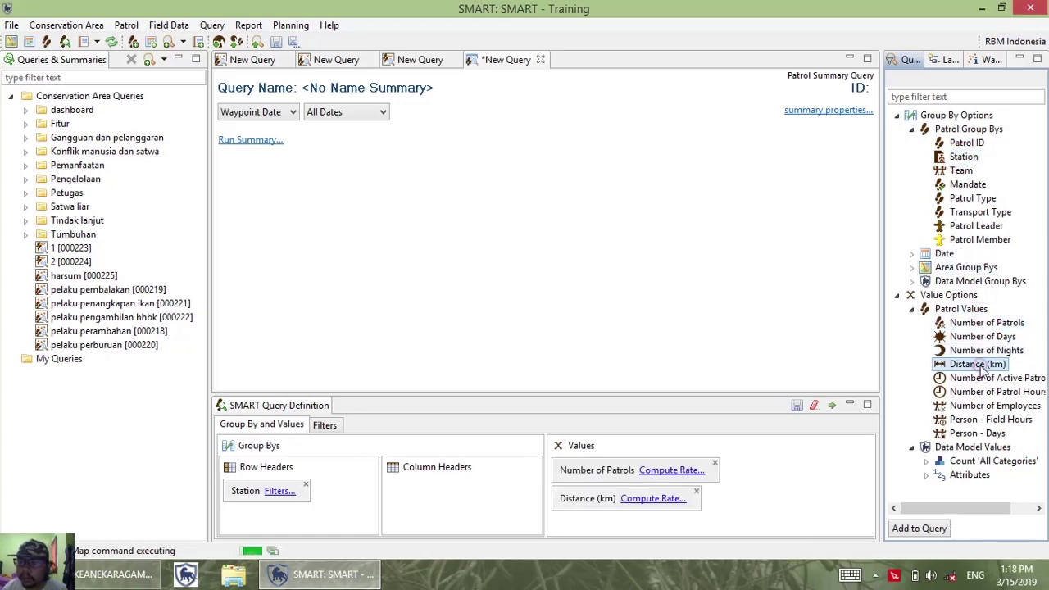
left_click(959, 463)
double_click(959, 463)
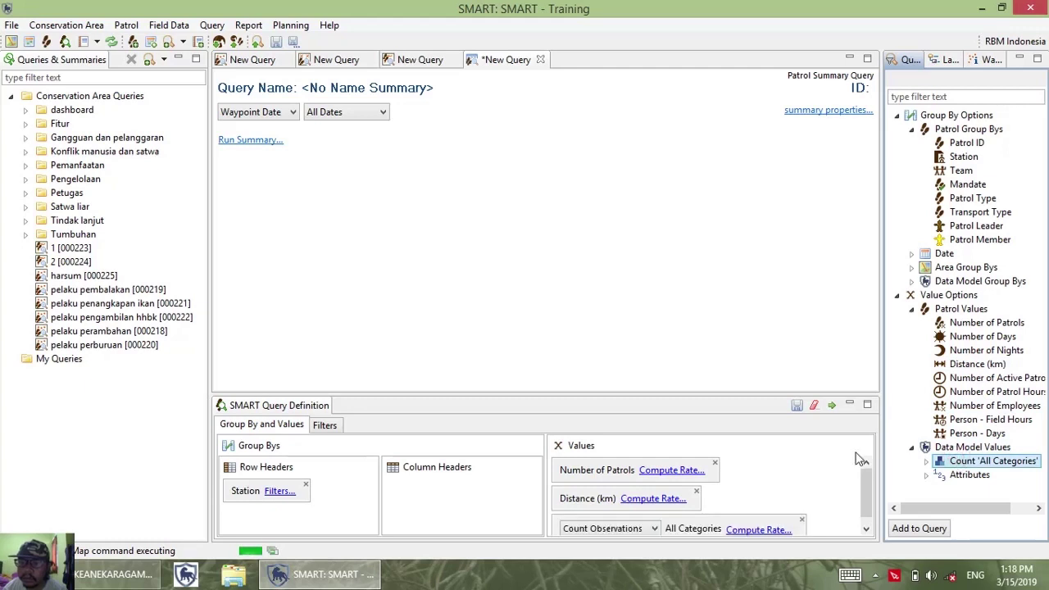
left_click(832, 405)
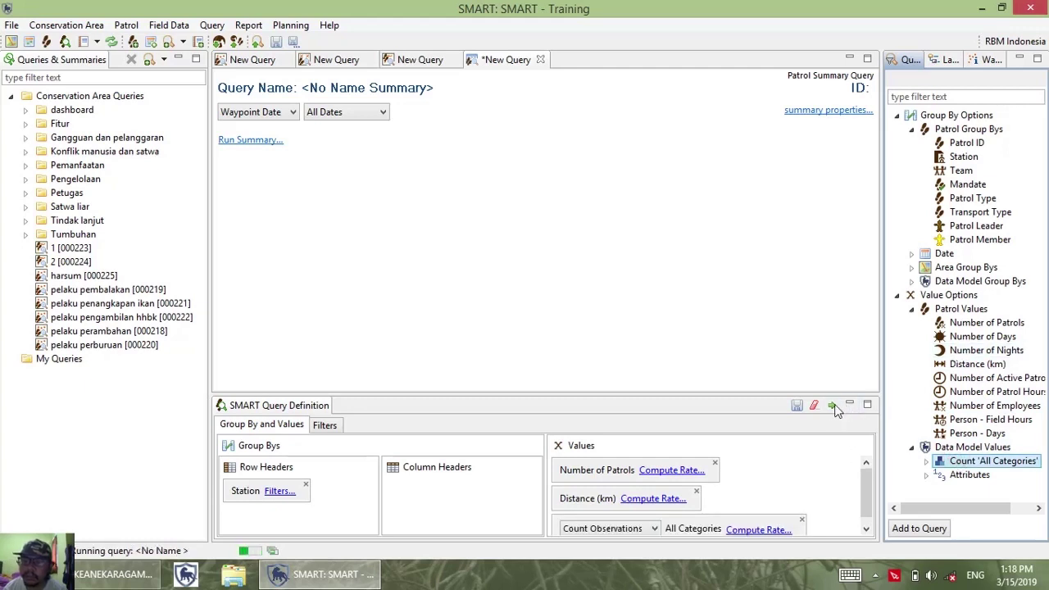
Create a new patrol grid query with Number of Patrols as the grid value and run it.
left_click(211, 24)
mouse_move(238, 43)
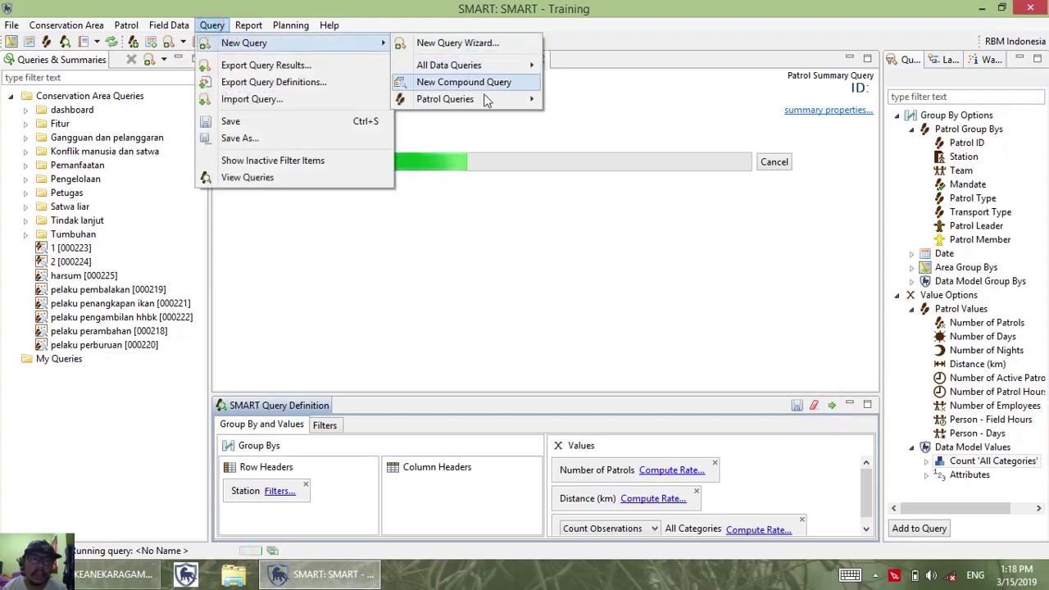
mouse_move(492, 98)
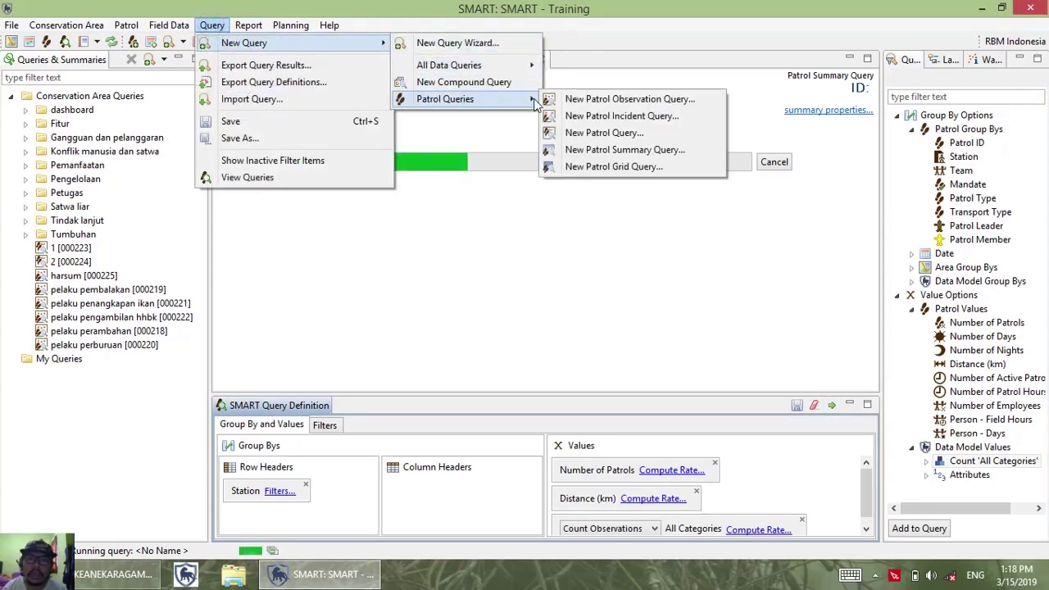
left_click(627, 168)
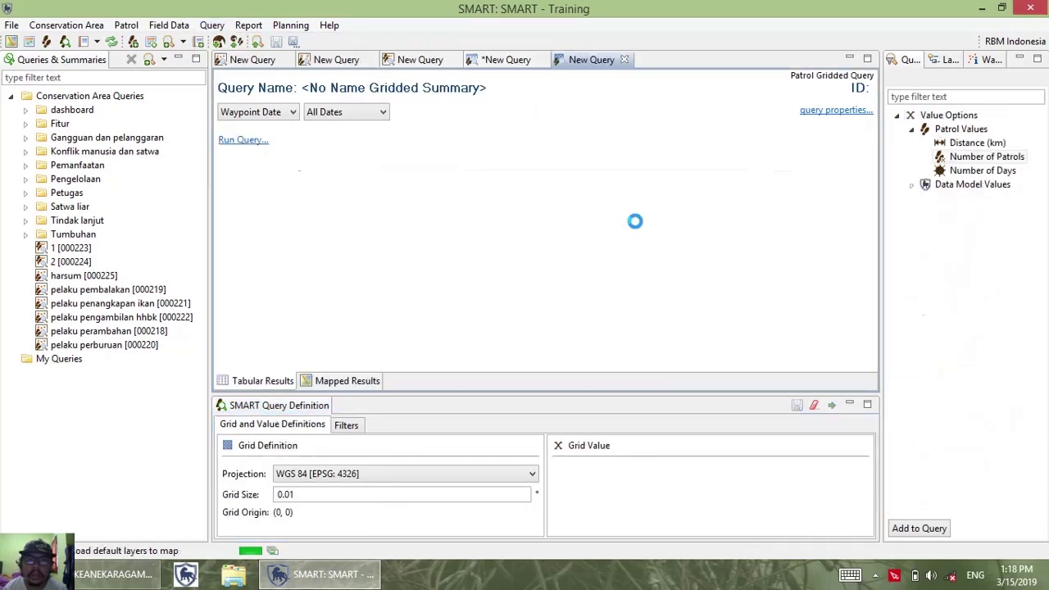
left_click(943, 159)
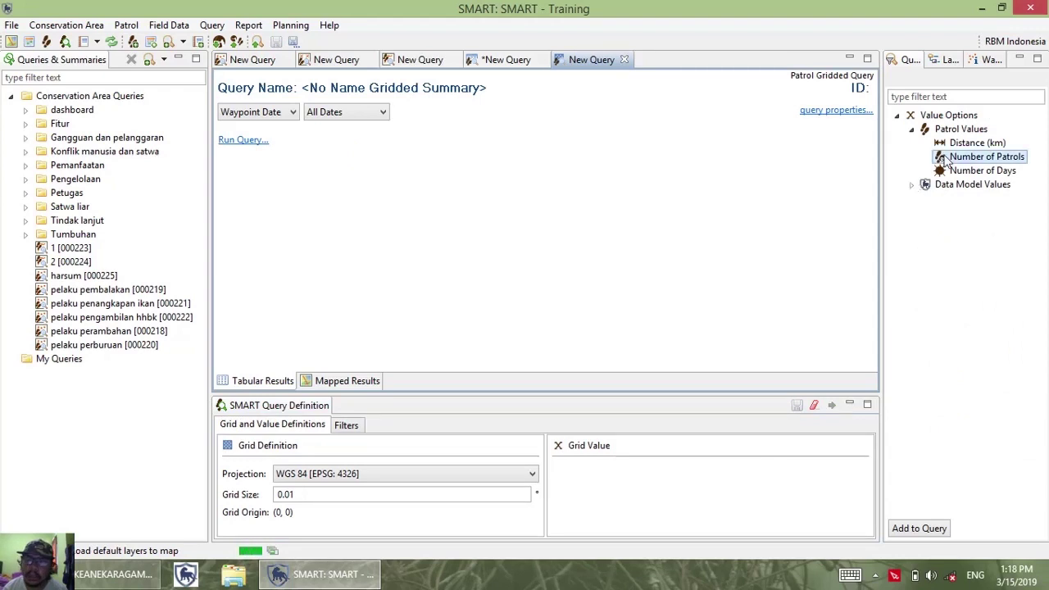
double_click(986, 157)
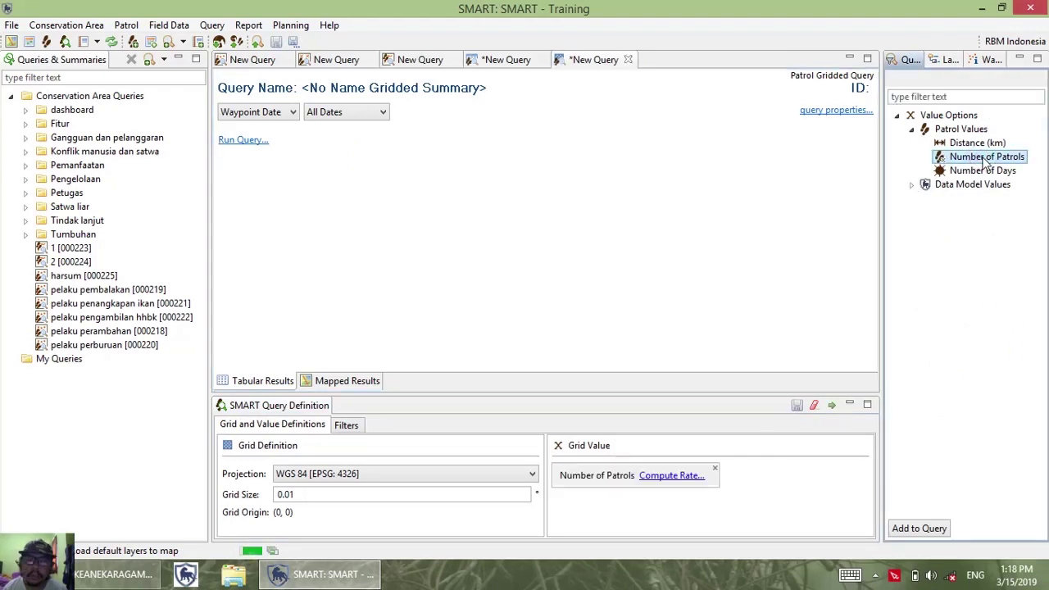
left_click(832, 405)
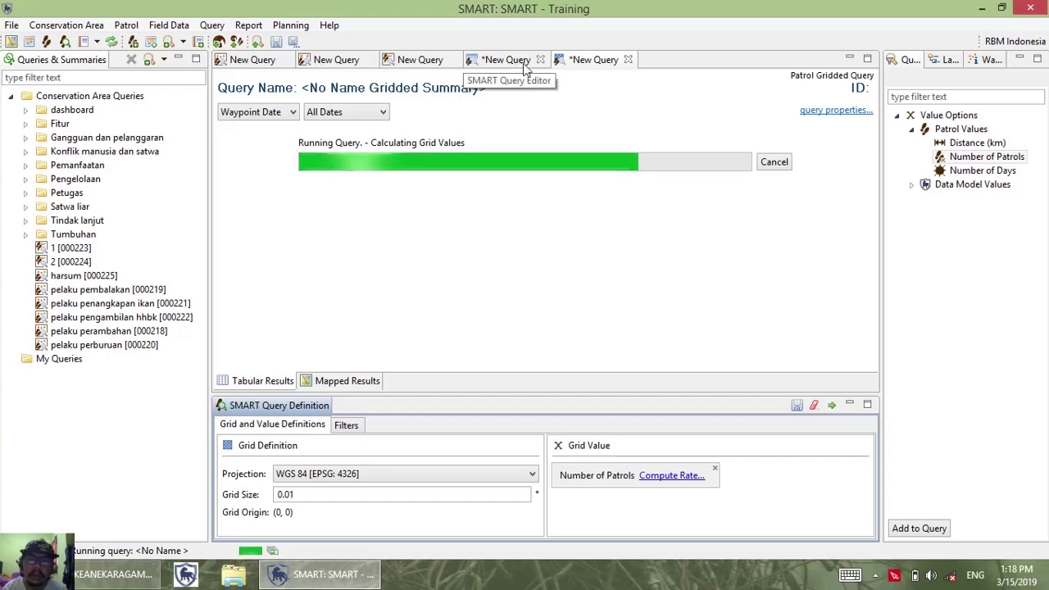
Examine the patrol observation query's tabular results through to the observation categories, widening the Observation Category 0 column.
left_click(241, 62)
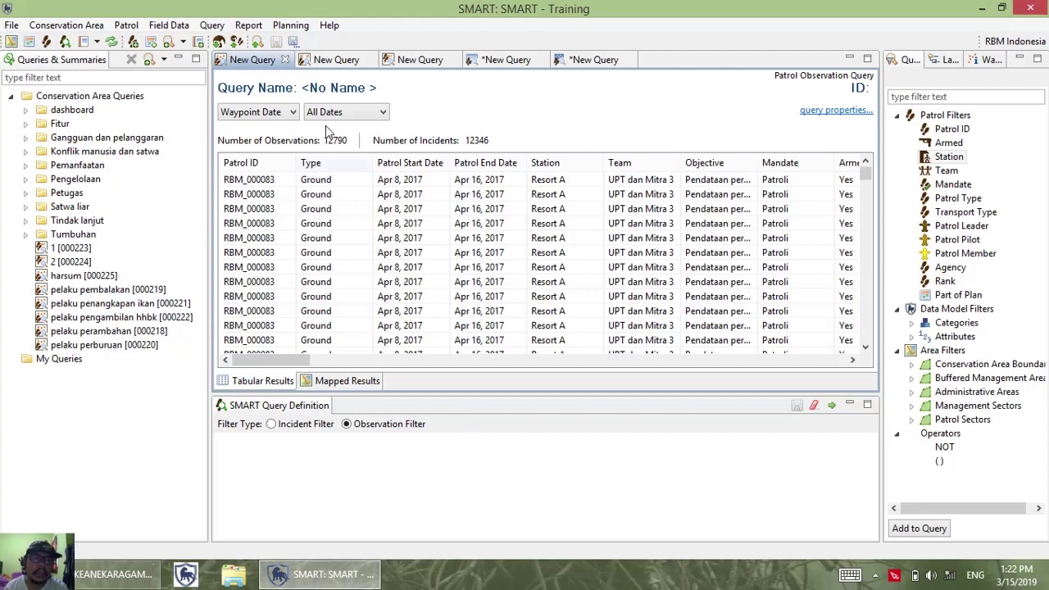
left_click(494, 283)
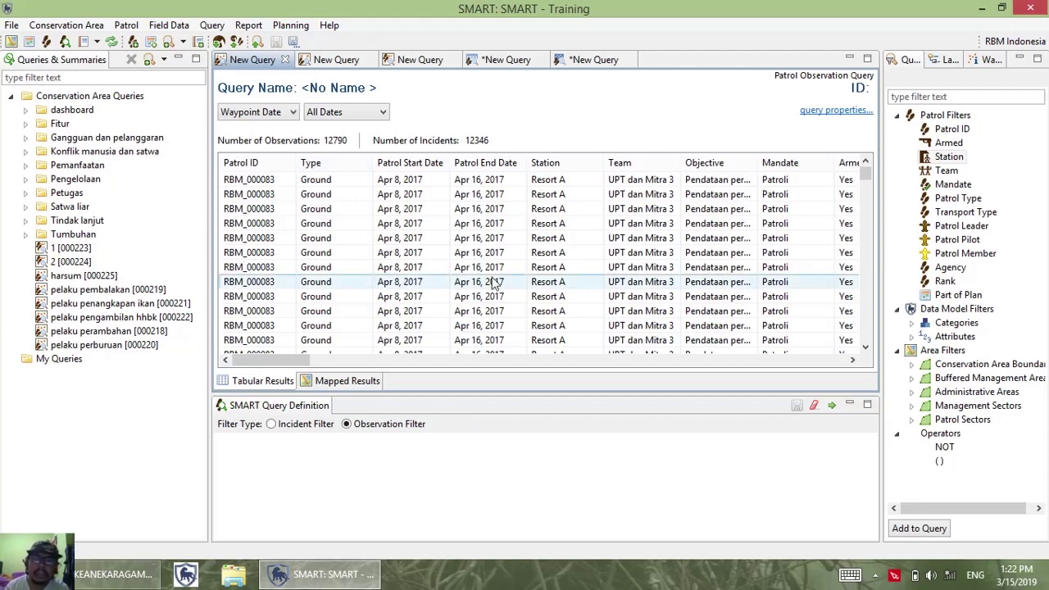
left_click(580, 324)
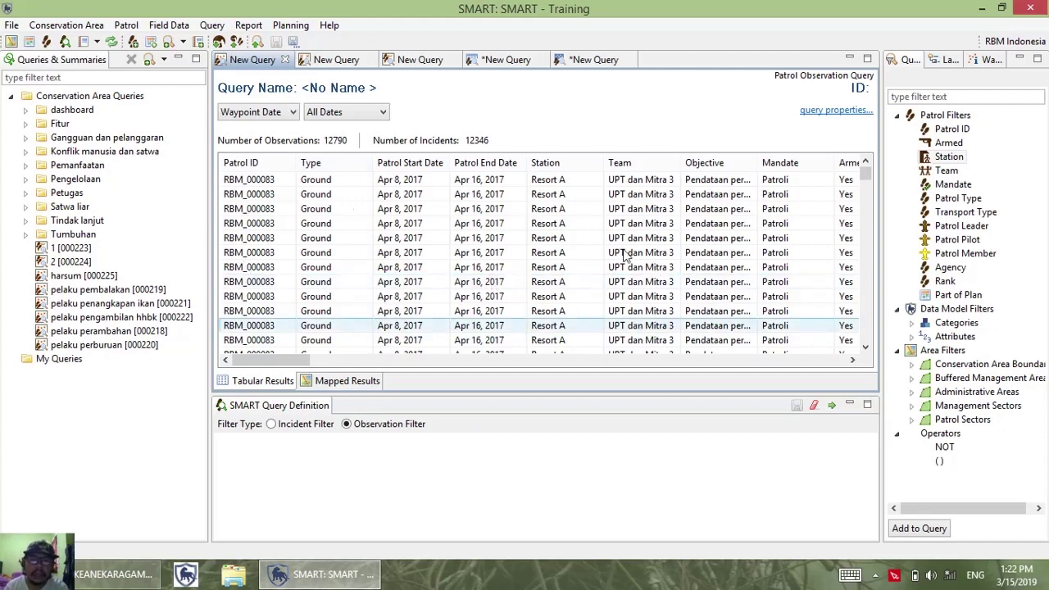
left_click(319, 212)
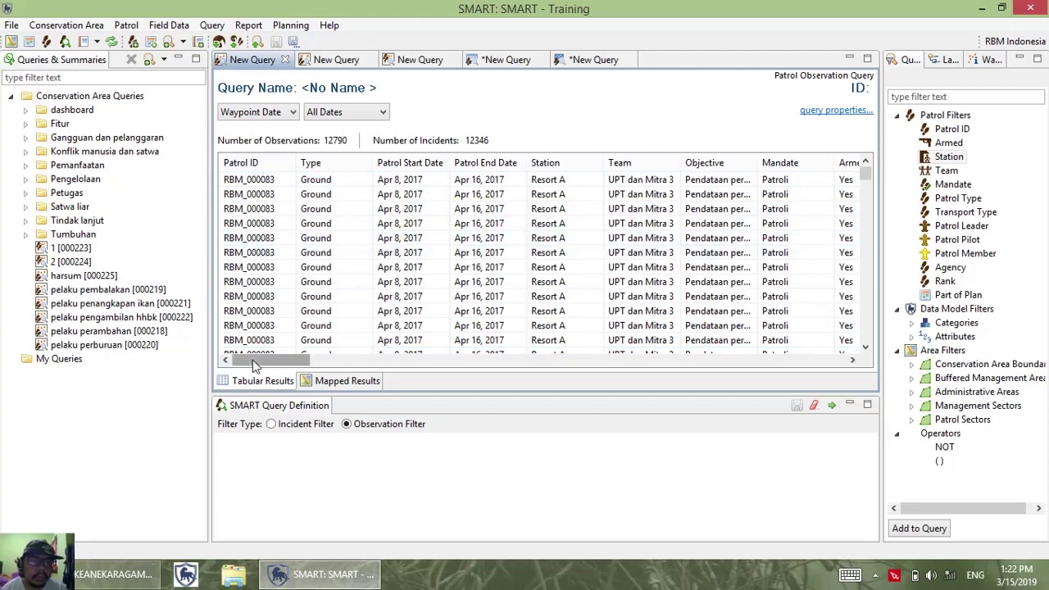
left_click_drag(252, 360, 391, 175)
left_click_drag(304, 162, 413, 164)
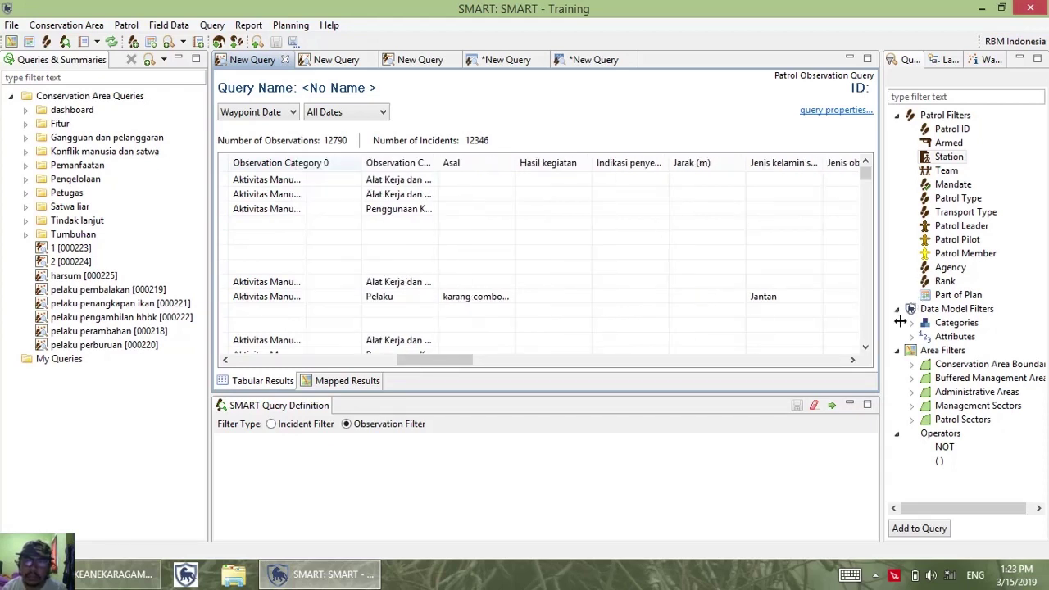
Examine the observation categories and attributes recorded in further rows of the patrol observation query's table.
left_click(864, 347)
left_click(864, 347)
left_click(864, 348)
left_click(865, 347)
left_click(865, 347)
left_click(864, 347)
left_click(864, 347)
left_click(864, 347)
left_click(864, 347)
left_click(864, 347)
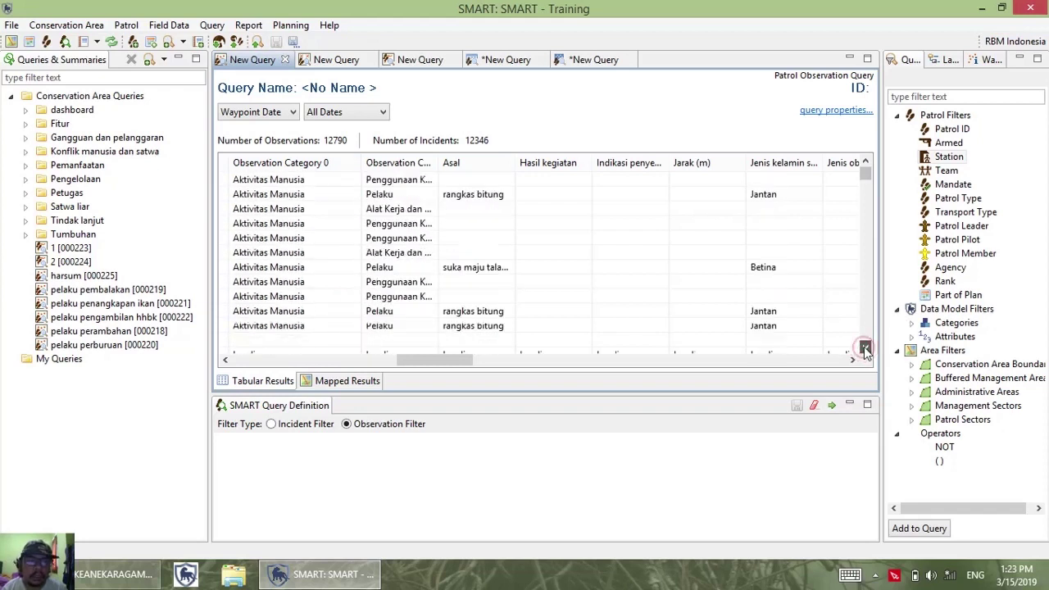
left_click(864, 347)
left_click(865, 347)
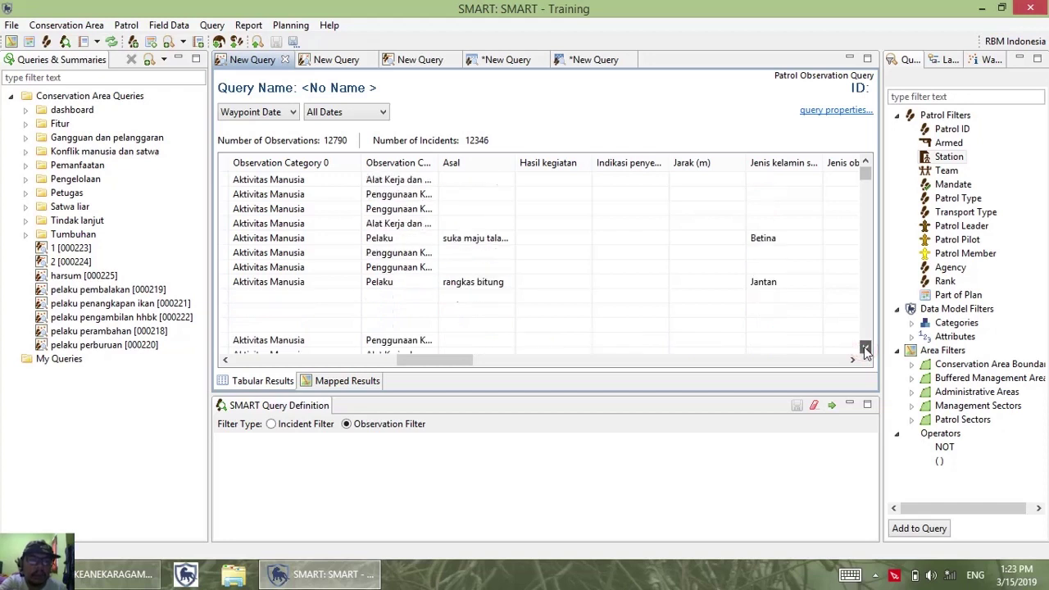
left_click(864, 347)
left_click(864, 347)
left_click(864, 347)
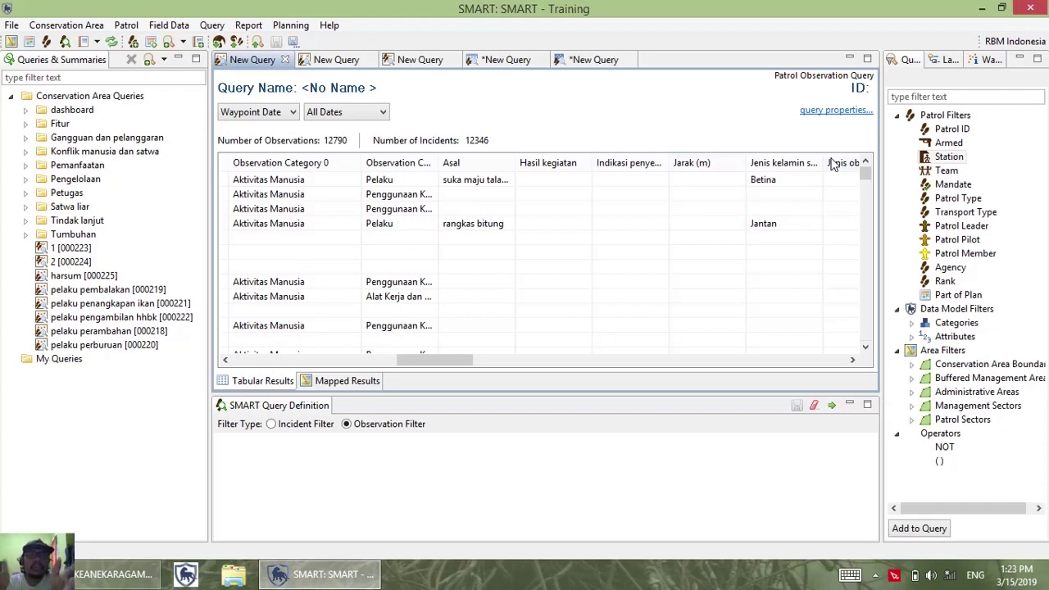
Show the observation query's results on the map and identify the waypoints on the western edge of the northern resort.
left_click(344, 381)
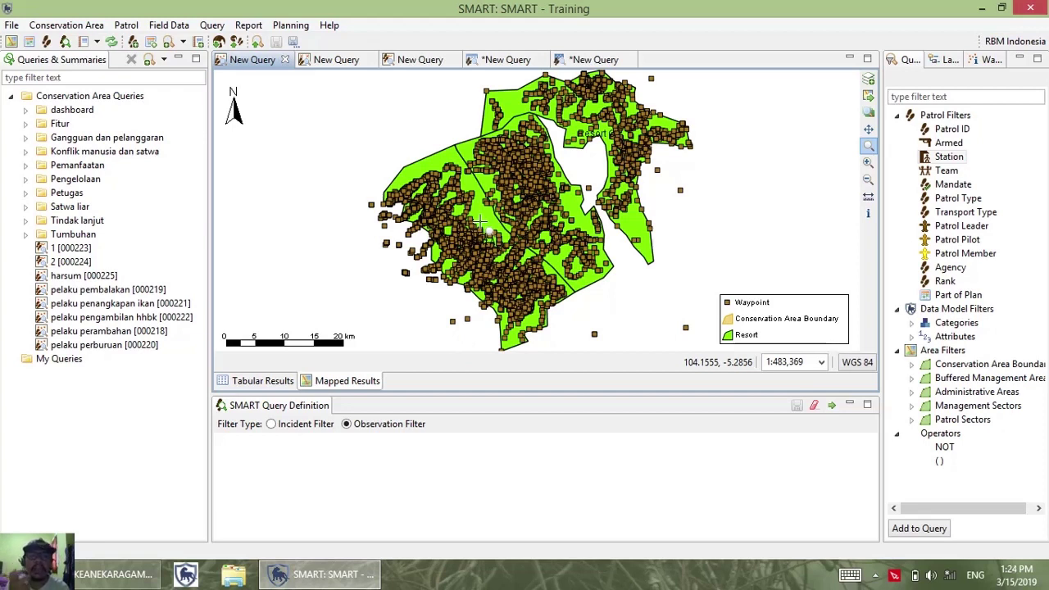
left_click(264, 381)
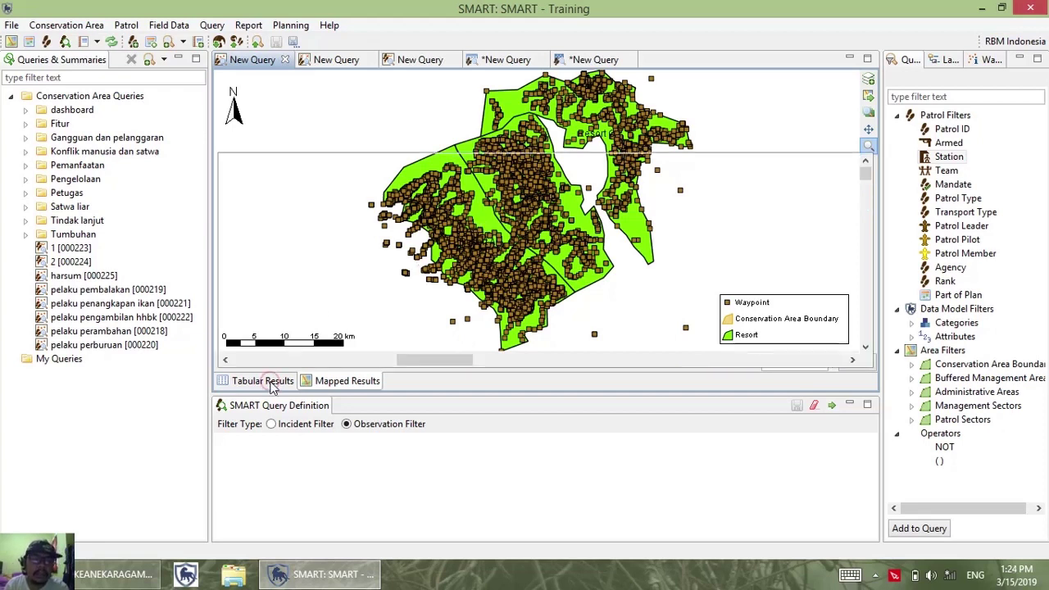
left_click(323, 388)
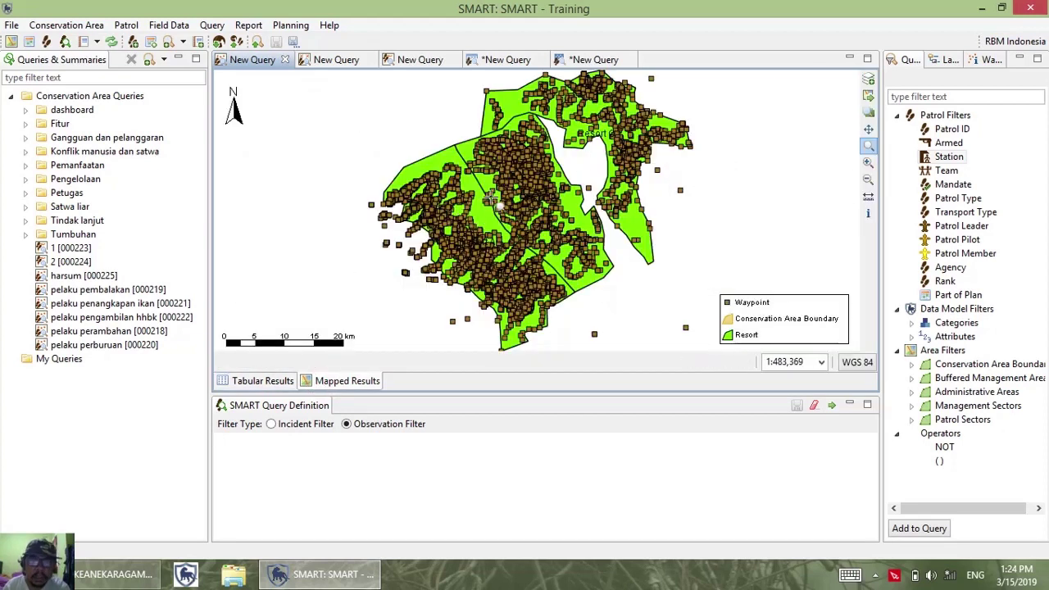
left_click(869, 215)
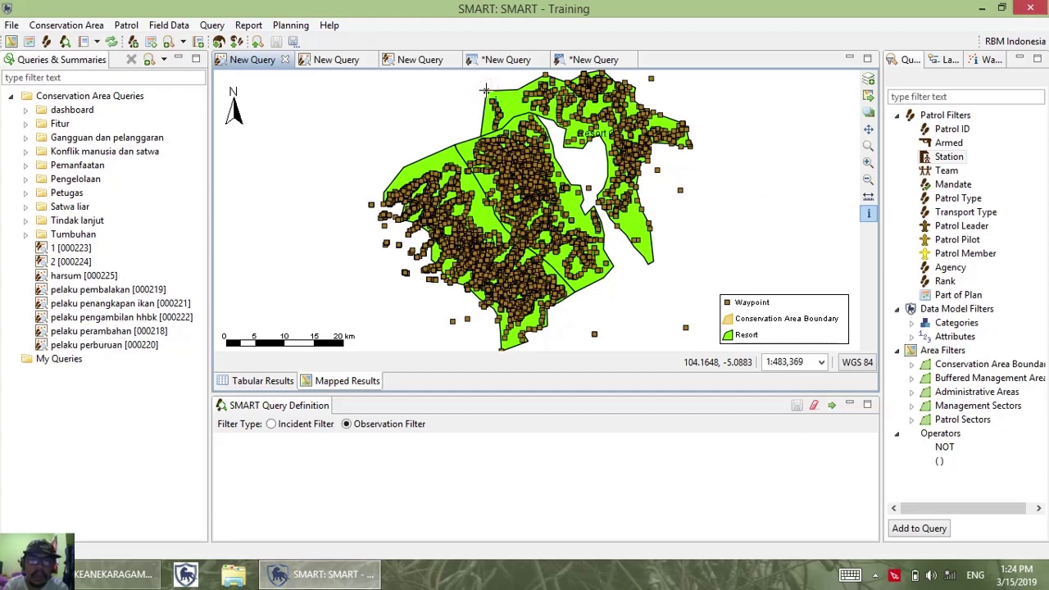
left_click(486, 129)
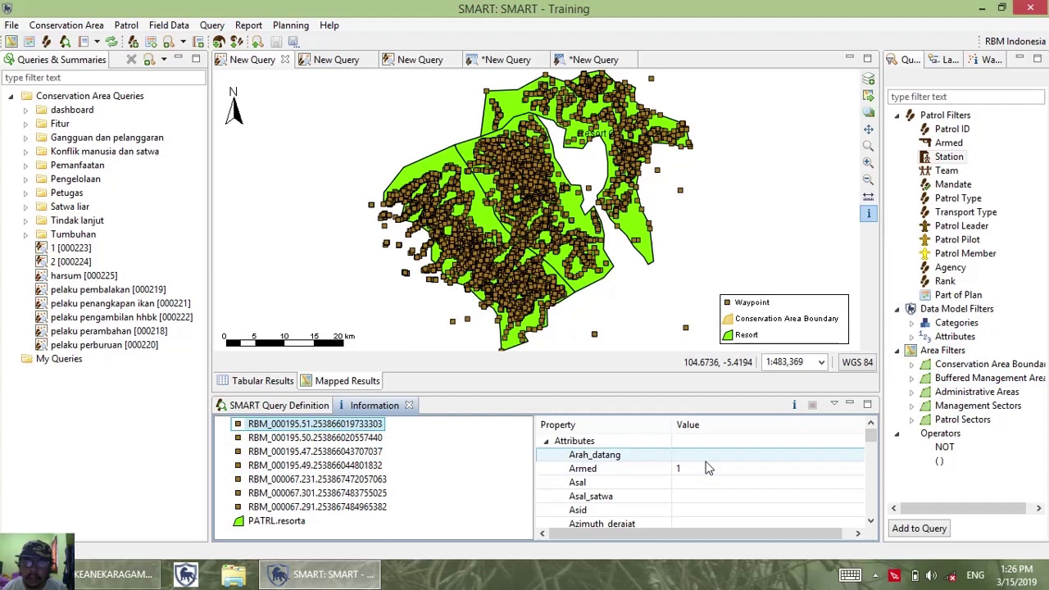
Read the first identified waypoint's attributes through to its patrol leader, and compare the query's tabular and mapped results.
left_click_drag(871, 435, 874, 440)
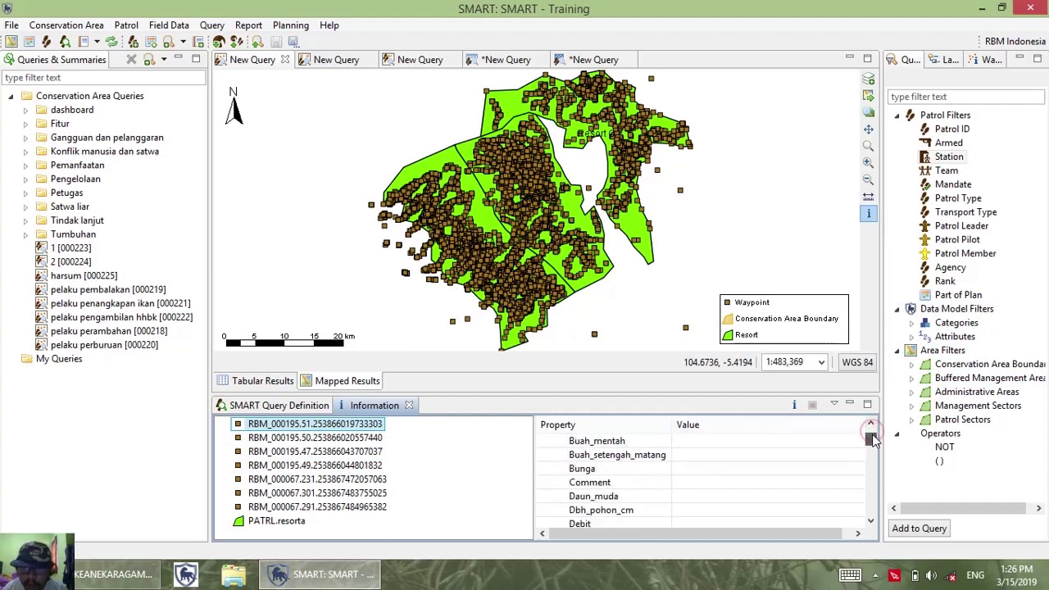
scroll(873, 440, "down", 2)
scroll(873, 442, "down", 2)
left_click_drag(873, 443, 873, 456)
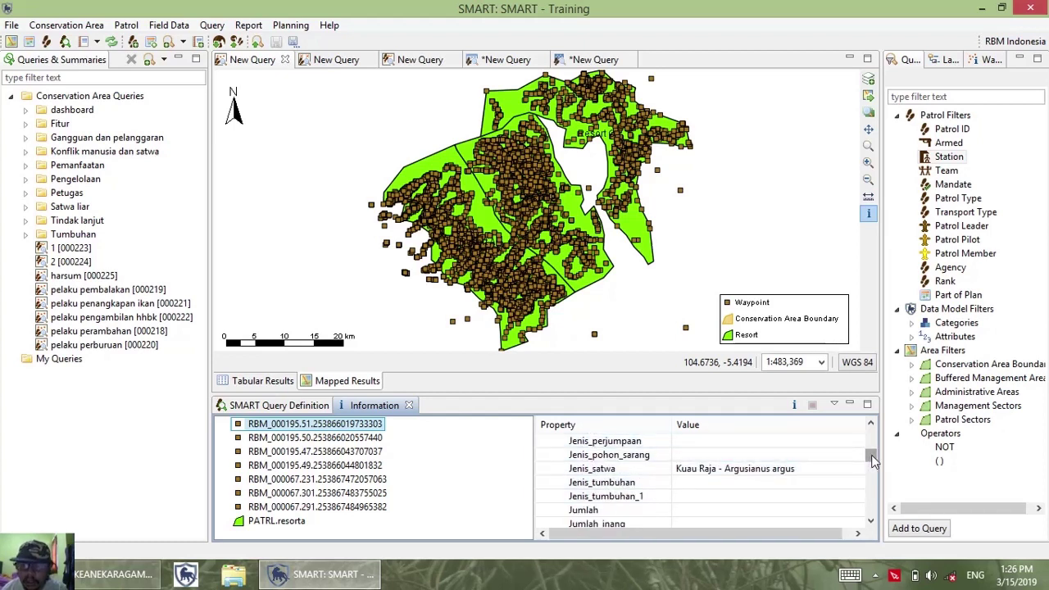
mouse_move(872, 462)
left_mouse_down()
mouse_move(871, 491)
mouse_move(870, 468)
left_mouse_up()
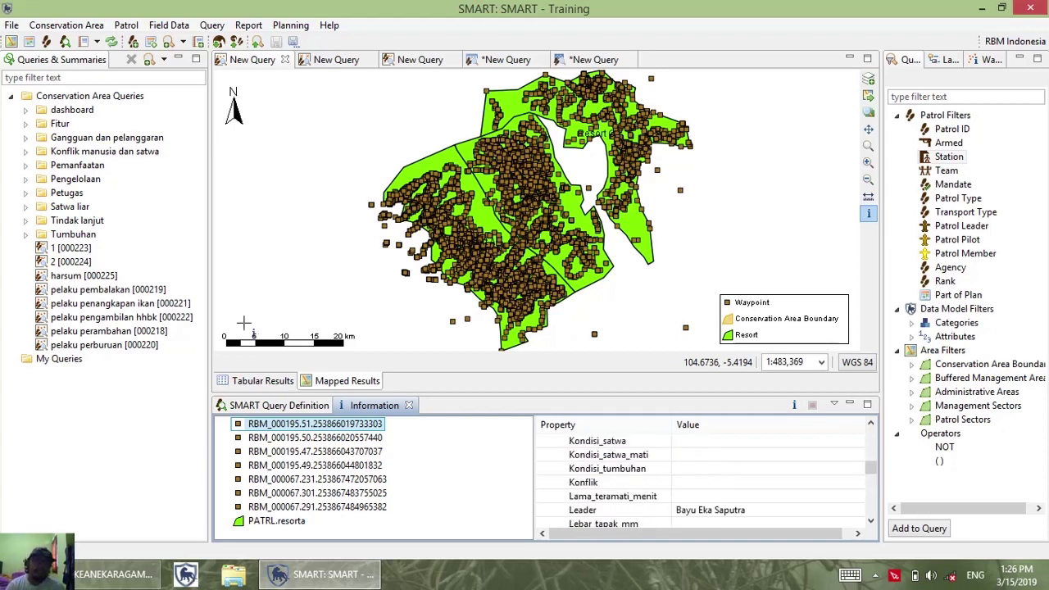
left_click(243, 383)
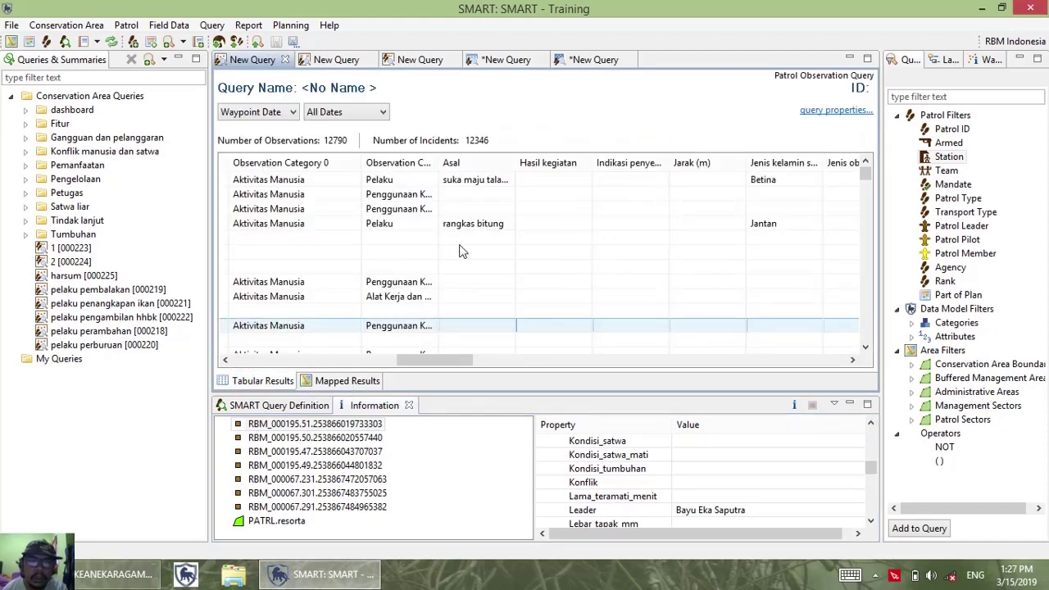
left_click(346, 381)
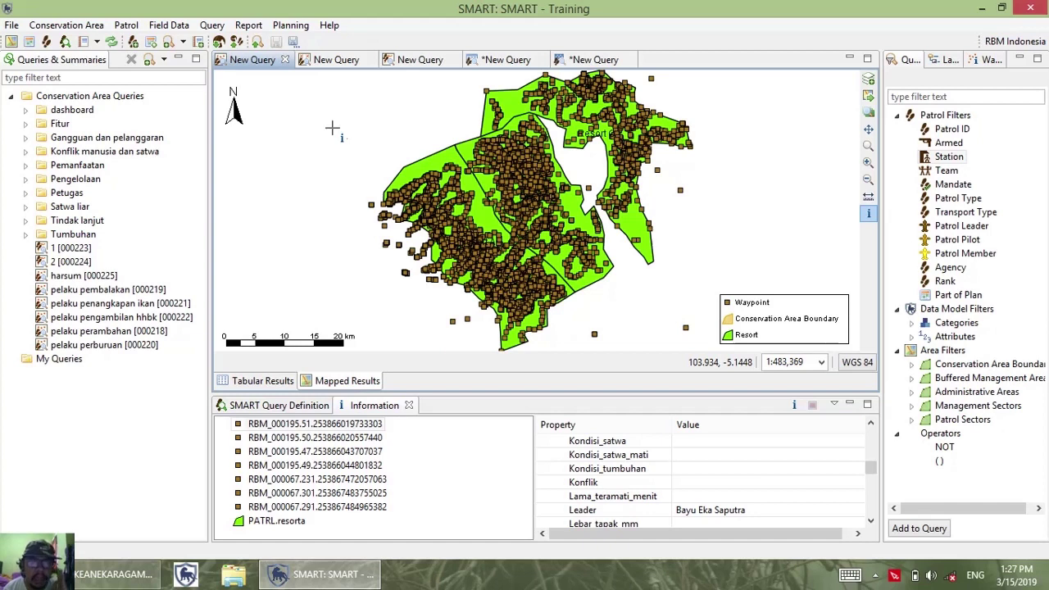
Review the patrol incident query's mapped and tabular results.
left_click(319, 64)
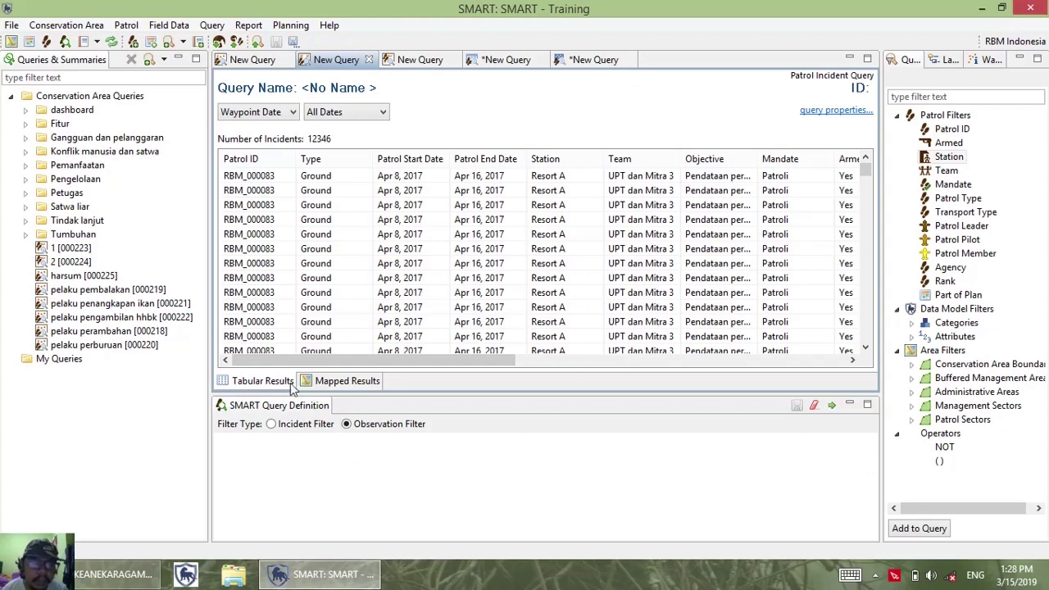
left_click(325, 385)
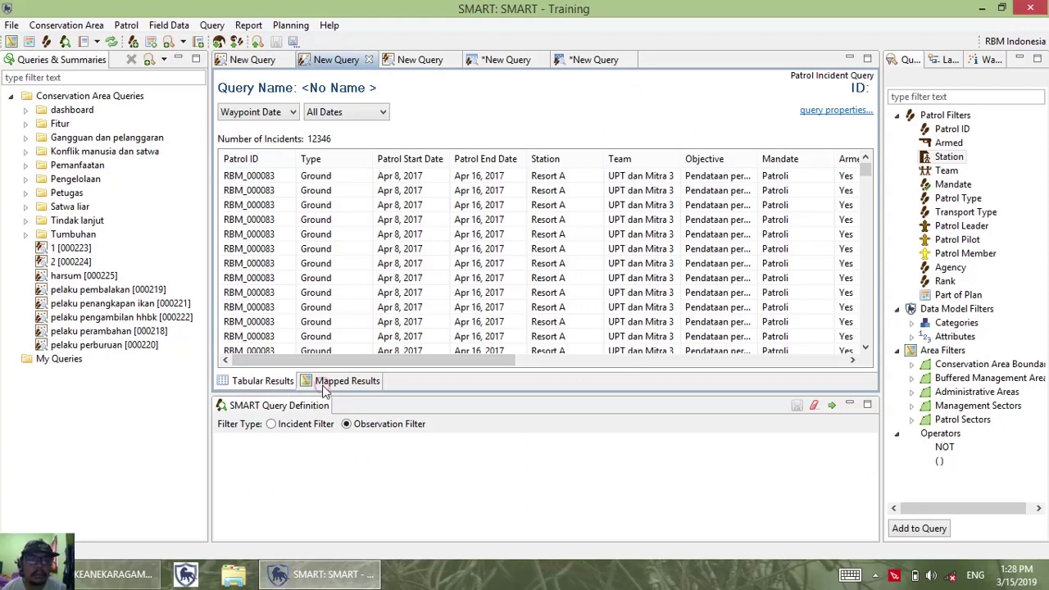
left_click(257, 387)
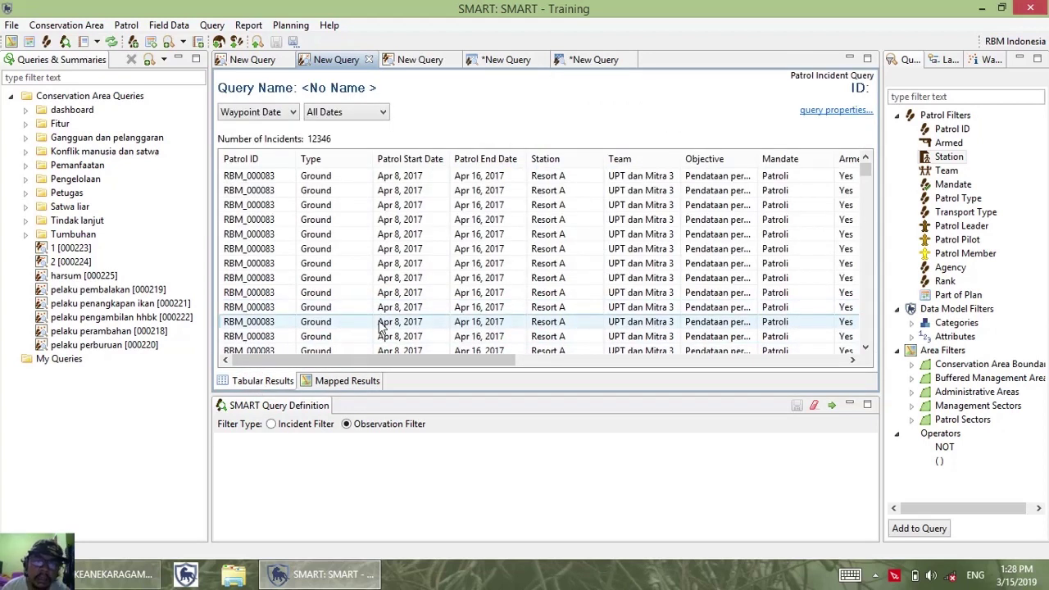
left_click_drag(354, 361, 293, 384)
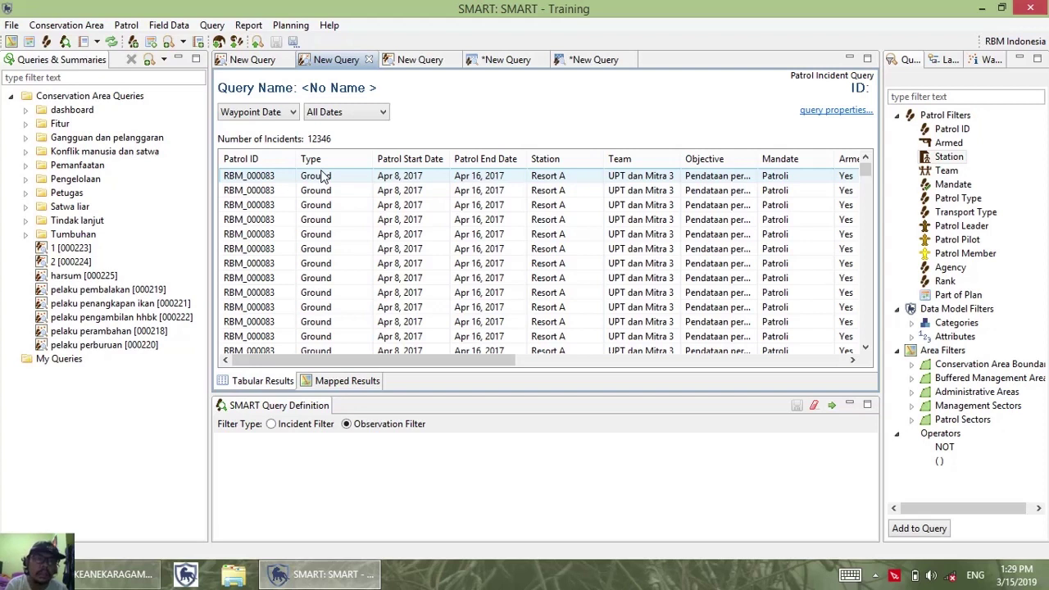
Compare the observation query's tabular results with those of the patrol incident query.
left_click(247, 60)
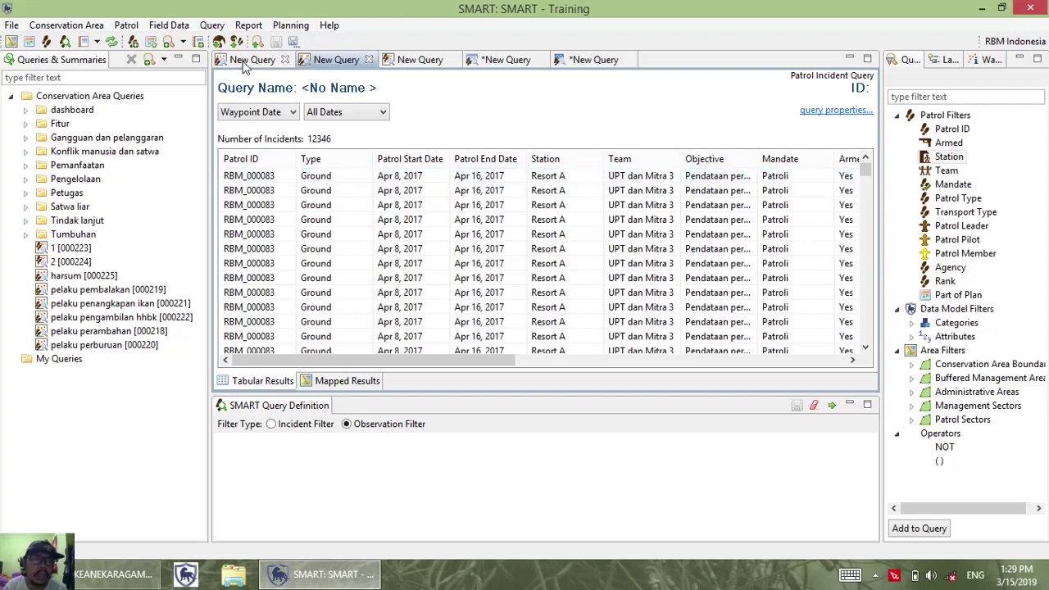
left_click(264, 382)
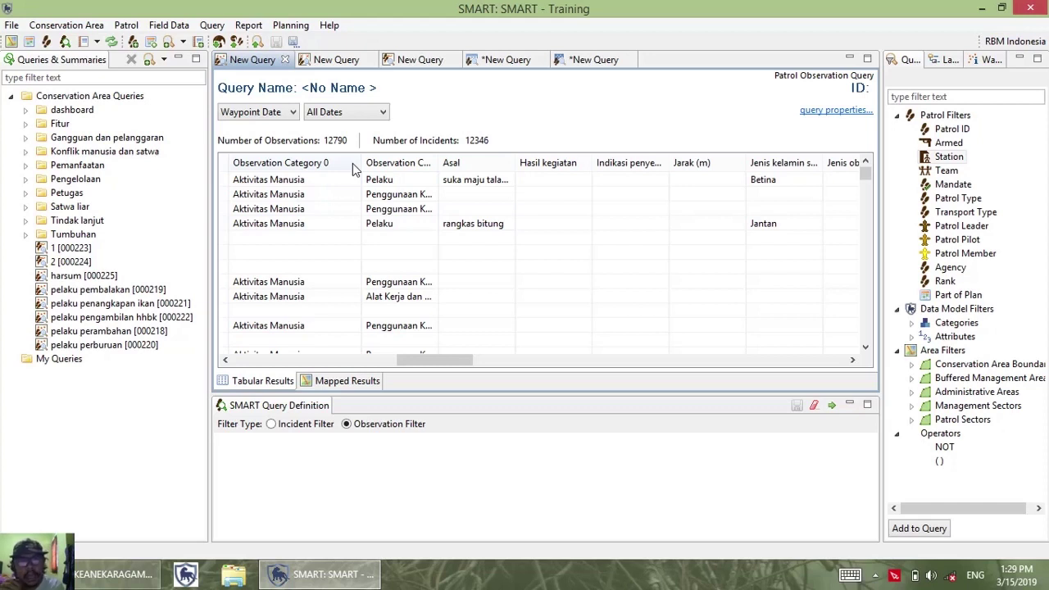
left_click(321, 59)
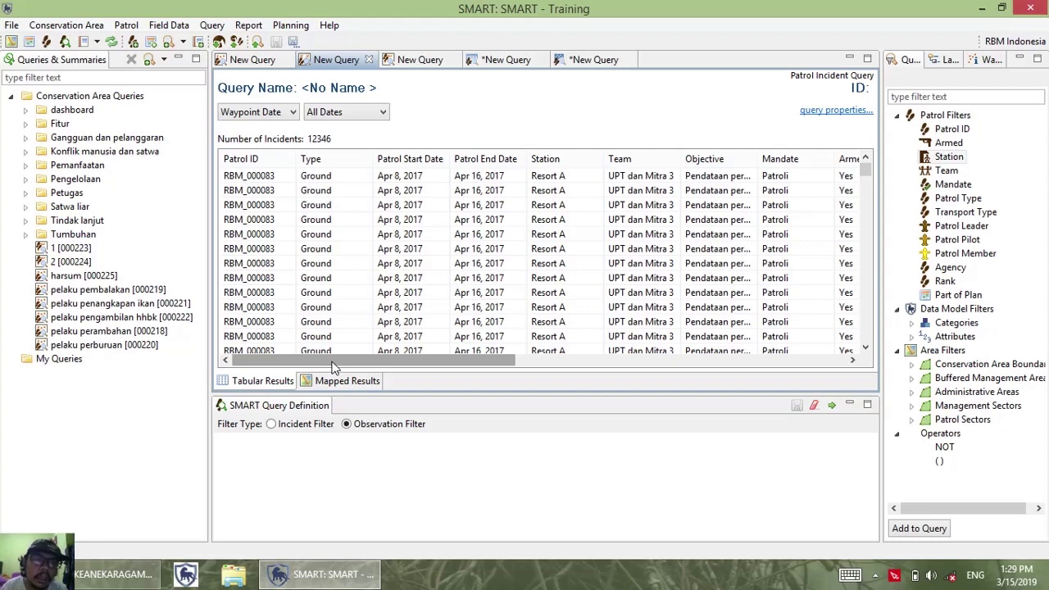
Examine the patrol query's tabular results across all columns through to the patrol leg dates and transport type.
left_click(405, 64)
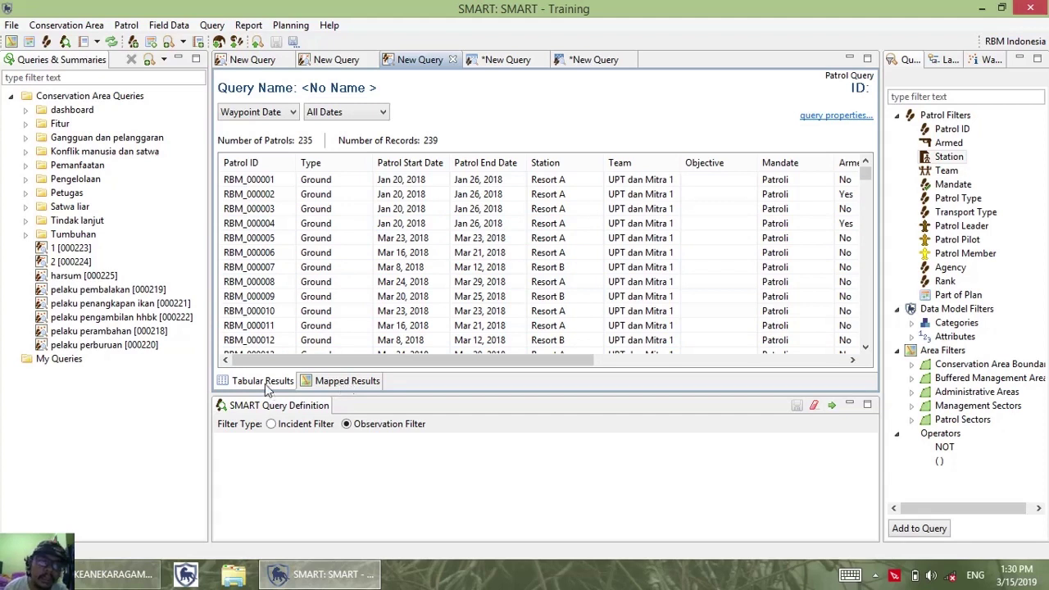
left_click_drag(358, 361, 287, 369)
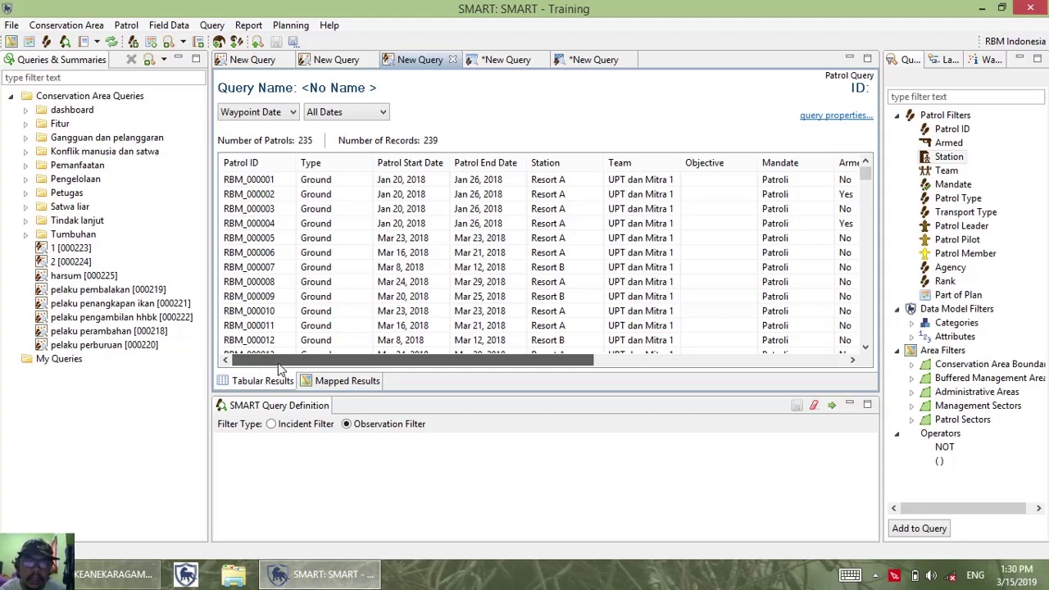
left_click_drag(327, 363, 351, 364)
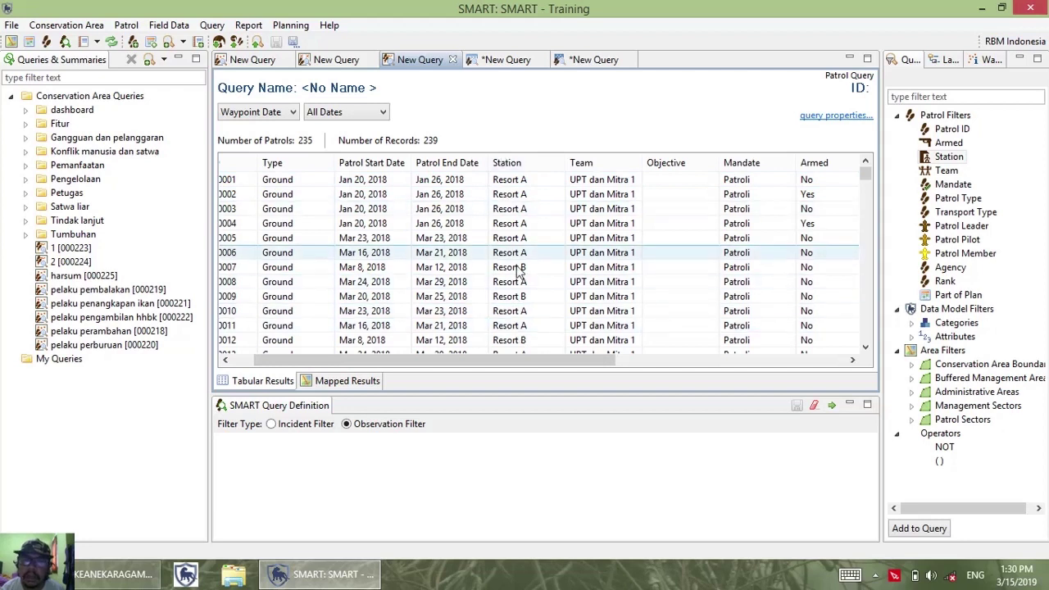
left_click_drag(512, 364, 798, 379)
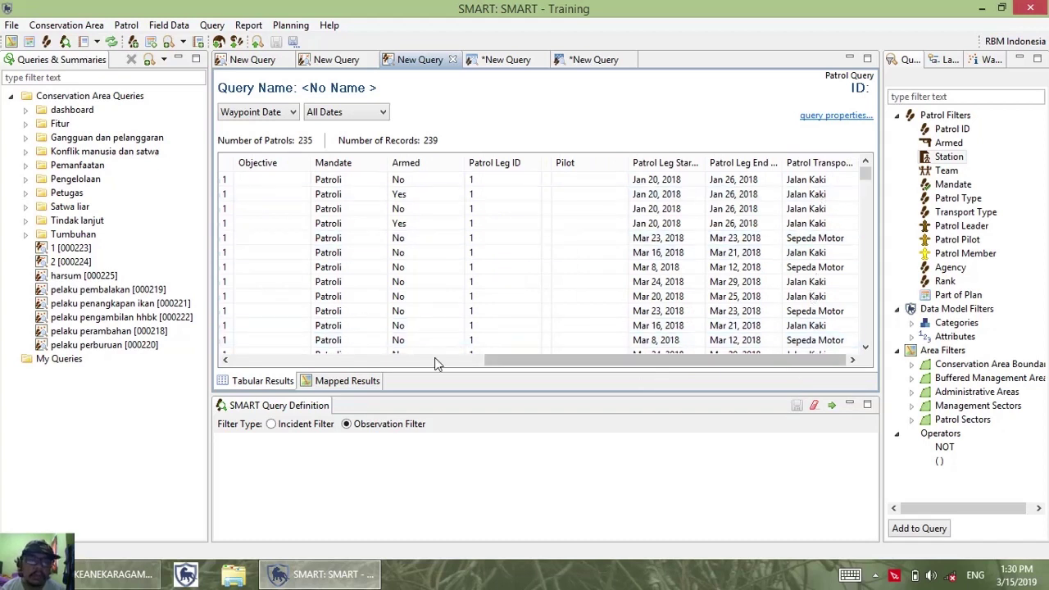
View the patrol query's tracks on the map and compare them with its tabular results.
left_click(348, 382)
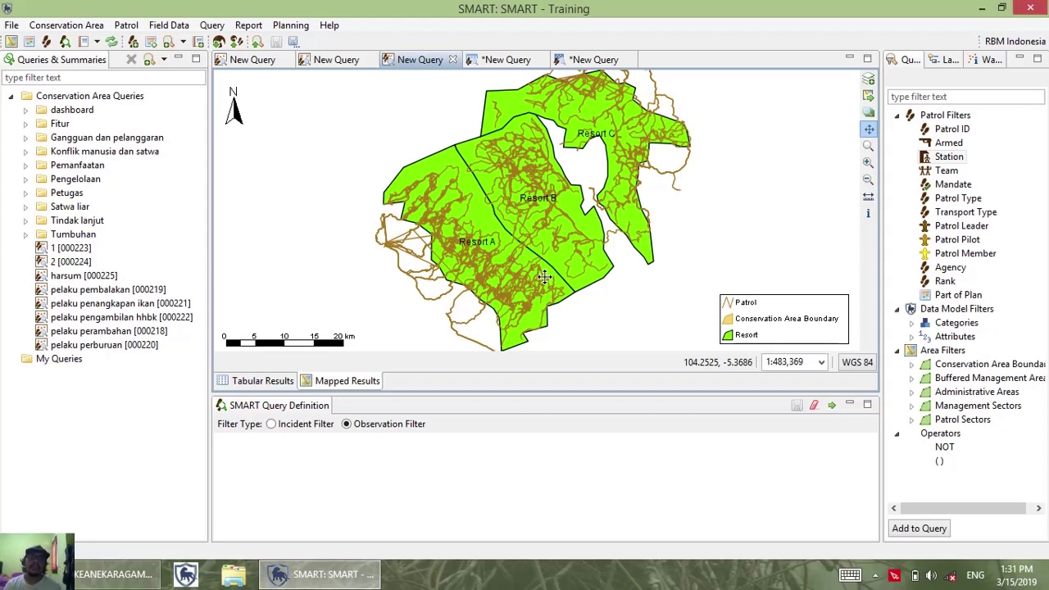
left_click(273, 383)
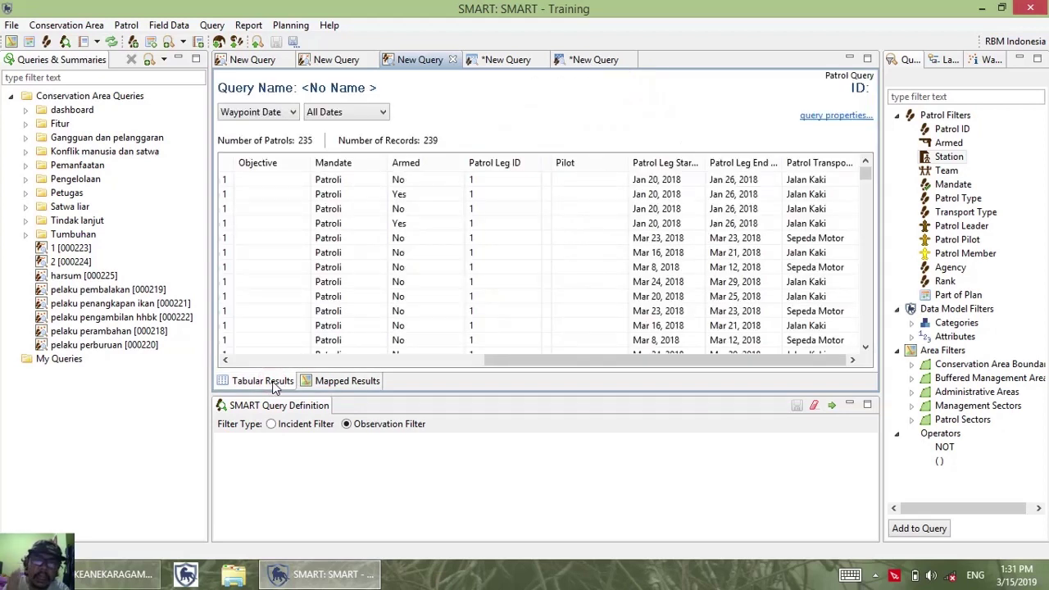
left_click(332, 384)
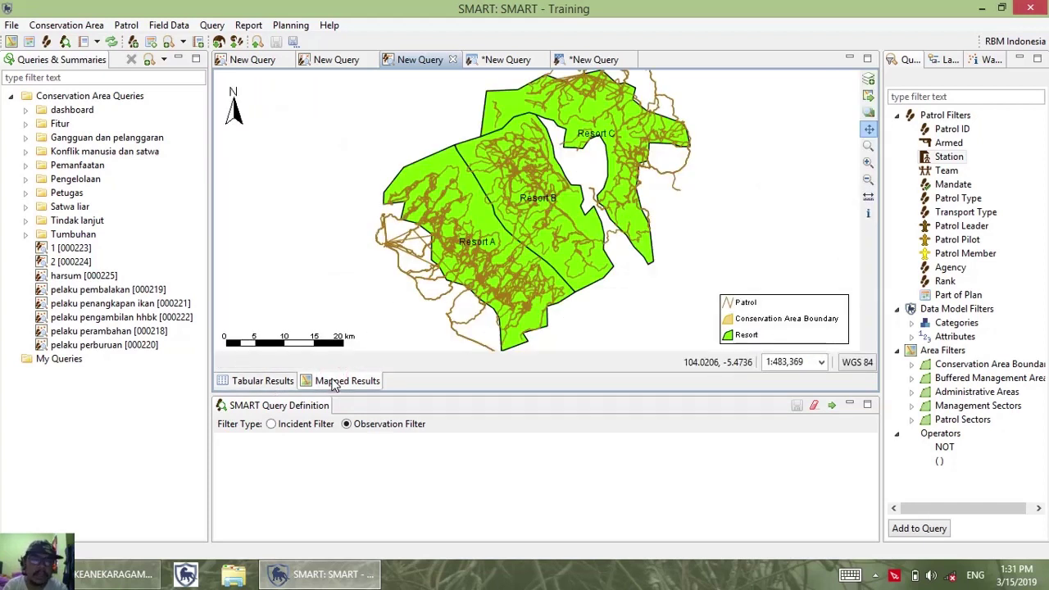